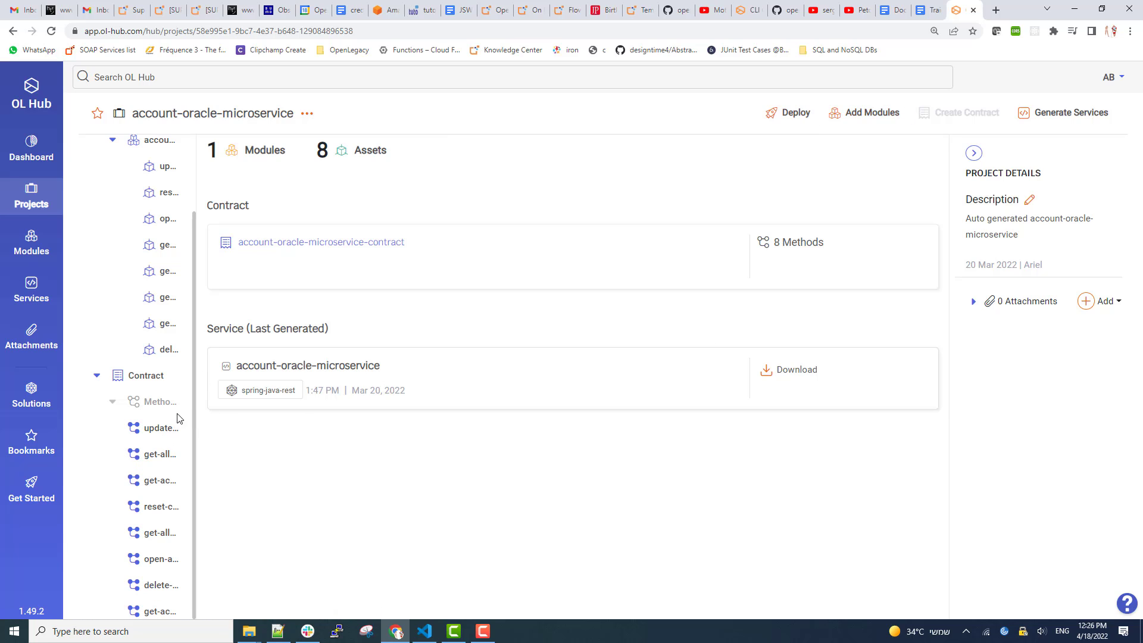
Add a method named close-balance-if-not-locked to the contract and open its flow editor.
{"action": "left_click", "coordinate": [145, 375]}
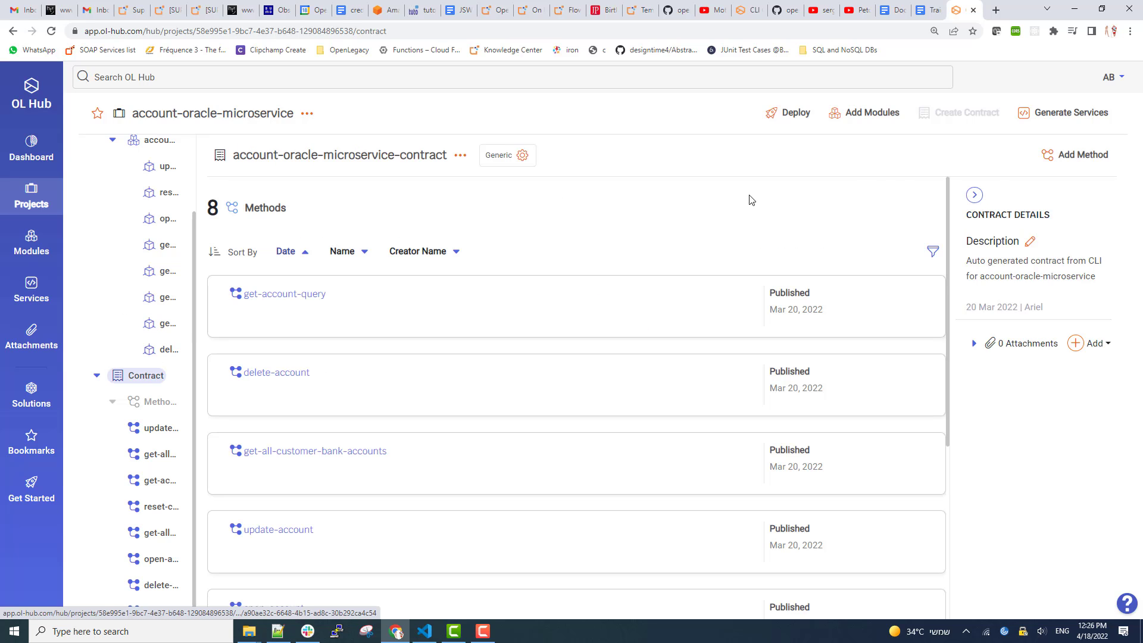
{"action": "left_click", "coordinate": [1066, 161]}
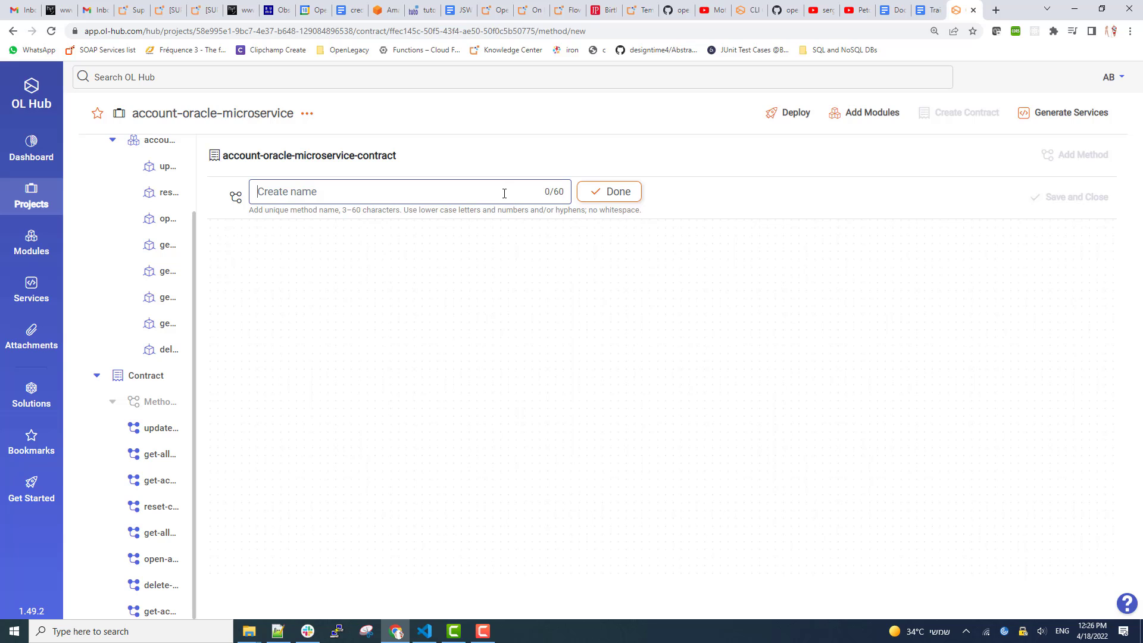
{"action": "type", "text": "close-balance-if-not-locked"}
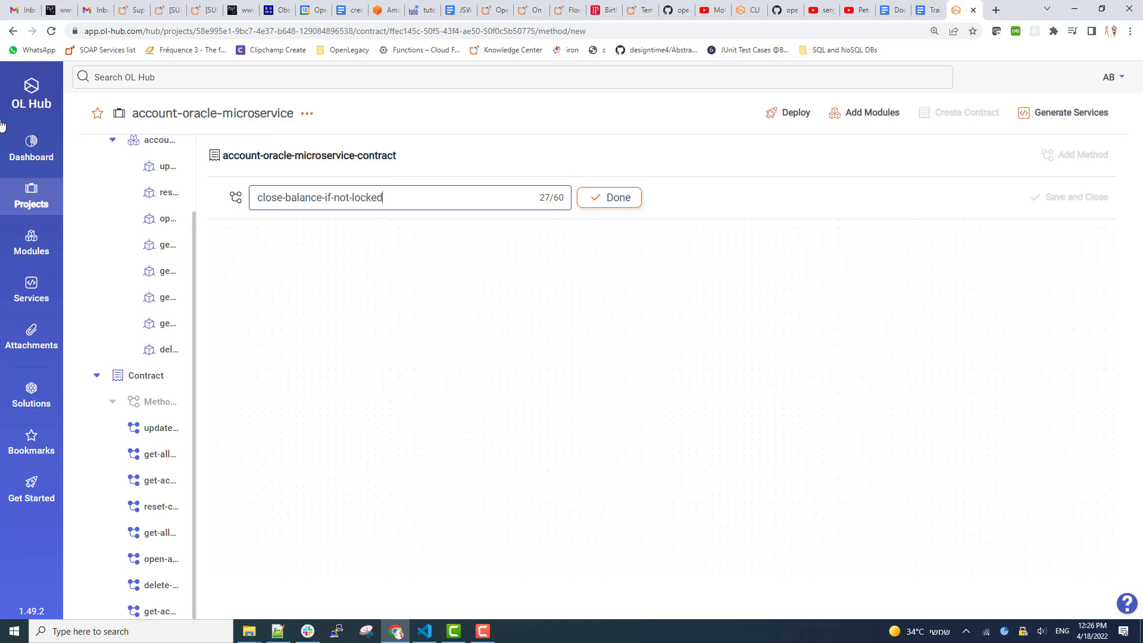
{"action": "left_click_drag", "start_coordinate": [388, 197], "coordinate": [255, 203]}
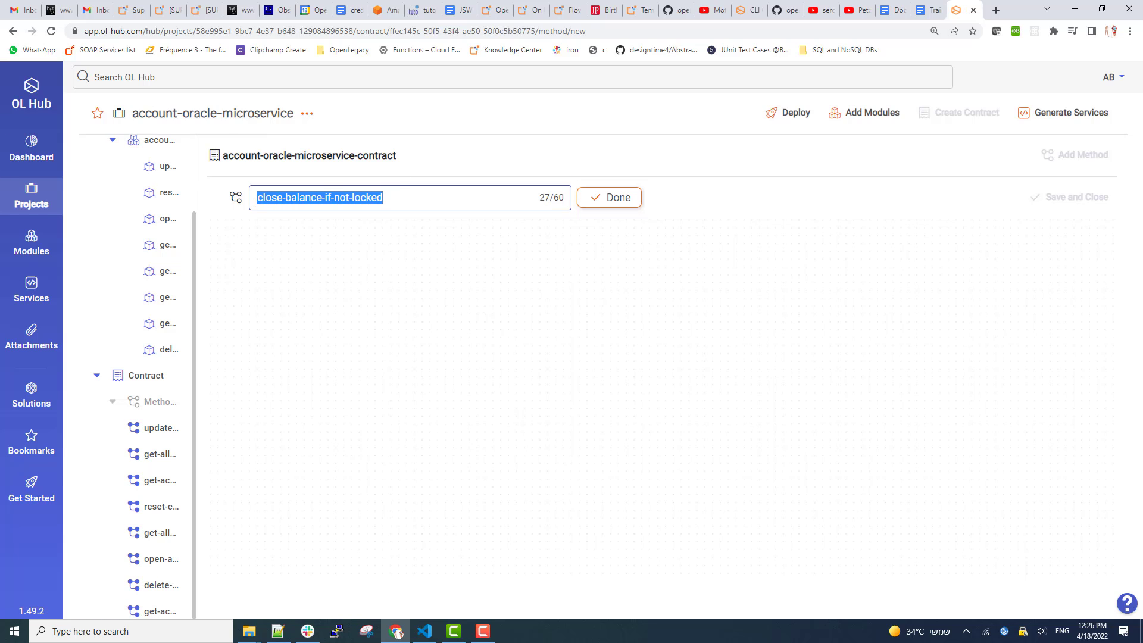
{"action": "left_click", "coordinate": [622, 199]}
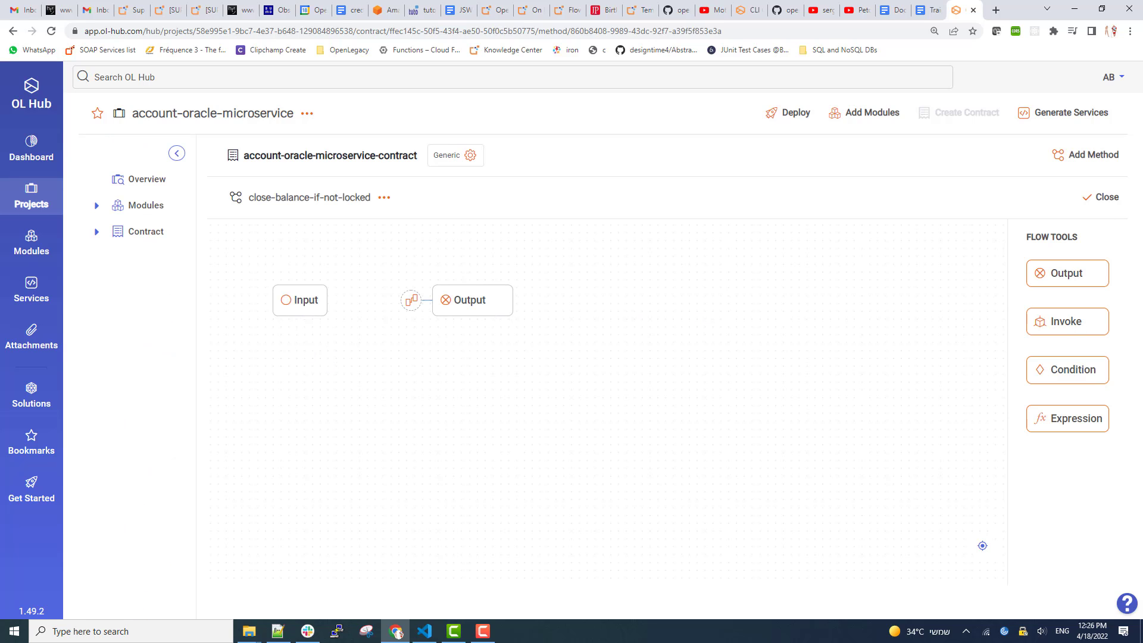
Insert an Invoke step between Input and Output that calls the get-account asset.
{"action": "left_click_drag", "start_coordinate": [1042, 328], "coordinate": [347, 305]}
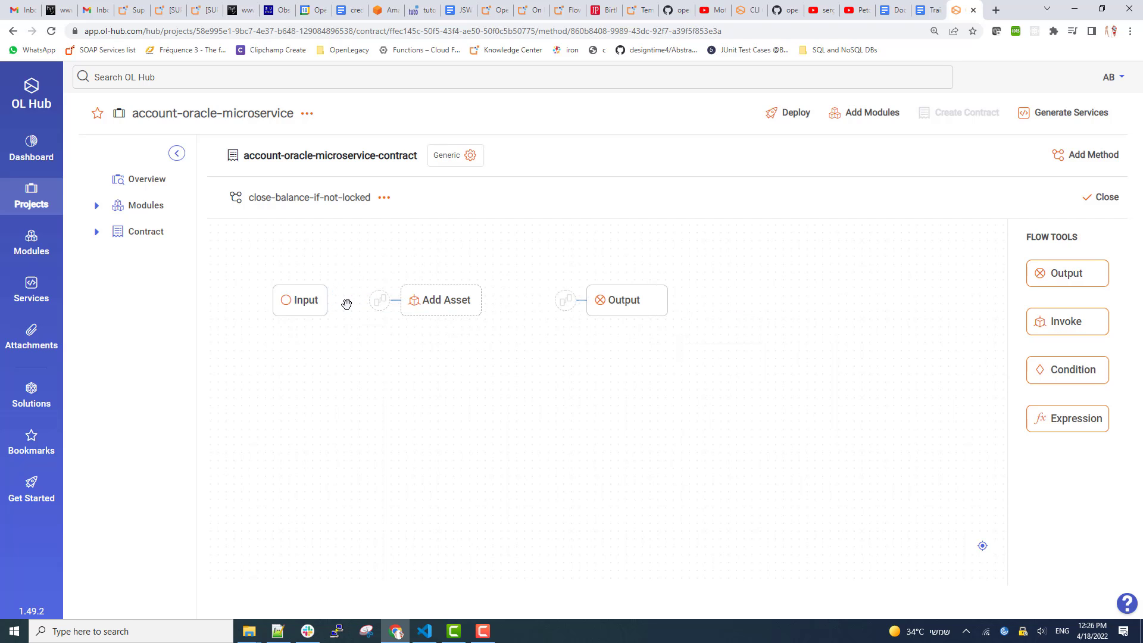
{"action": "left_click", "coordinate": [444, 302]}
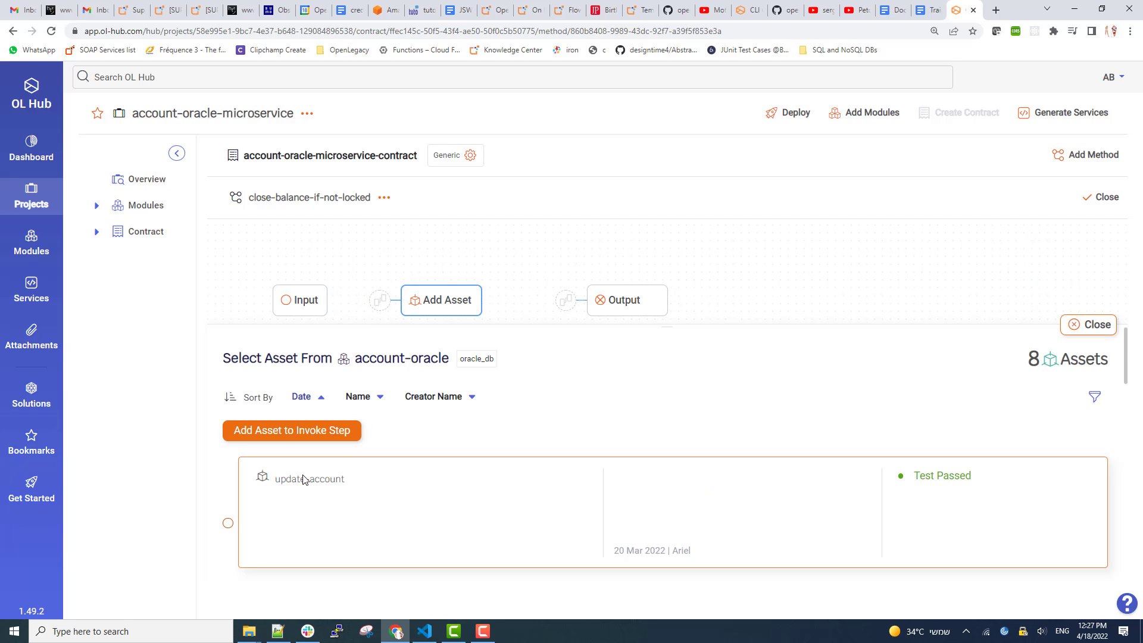
{"action": "scroll", "coordinate": [305, 480], "scroll_direction": "down", "scroll_amount": 5}
{"action": "scroll", "coordinate": [307, 492], "scroll_direction": "down", "scroll_amount": 7}
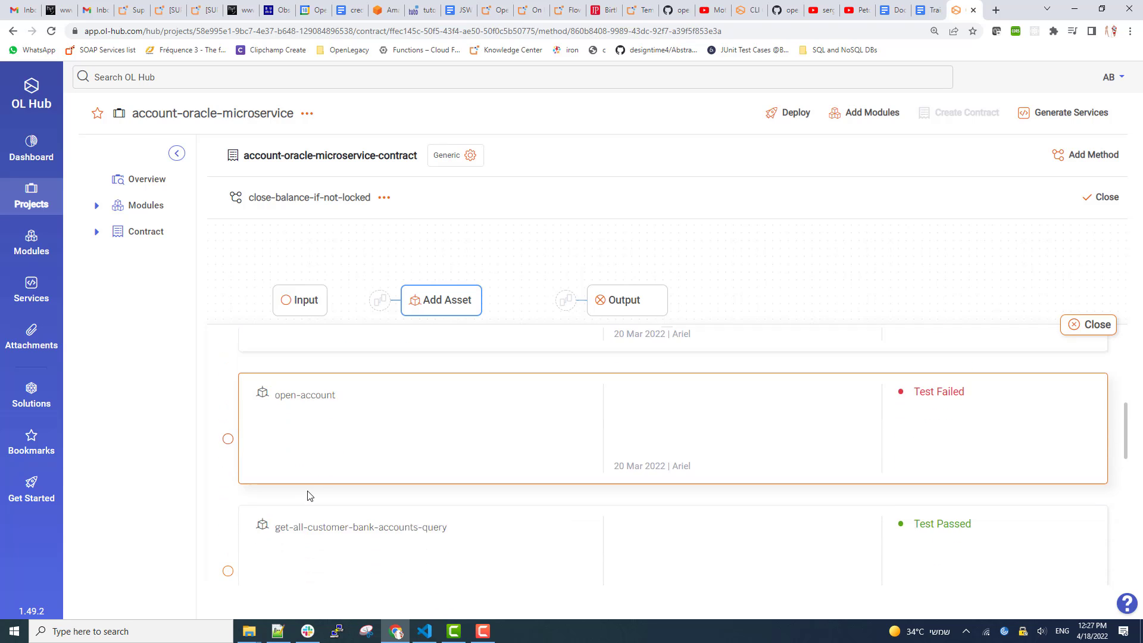
{"action": "scroll", "coordinate": [307, 494], "scroll_direction": "down", "scroll_amount": 2}
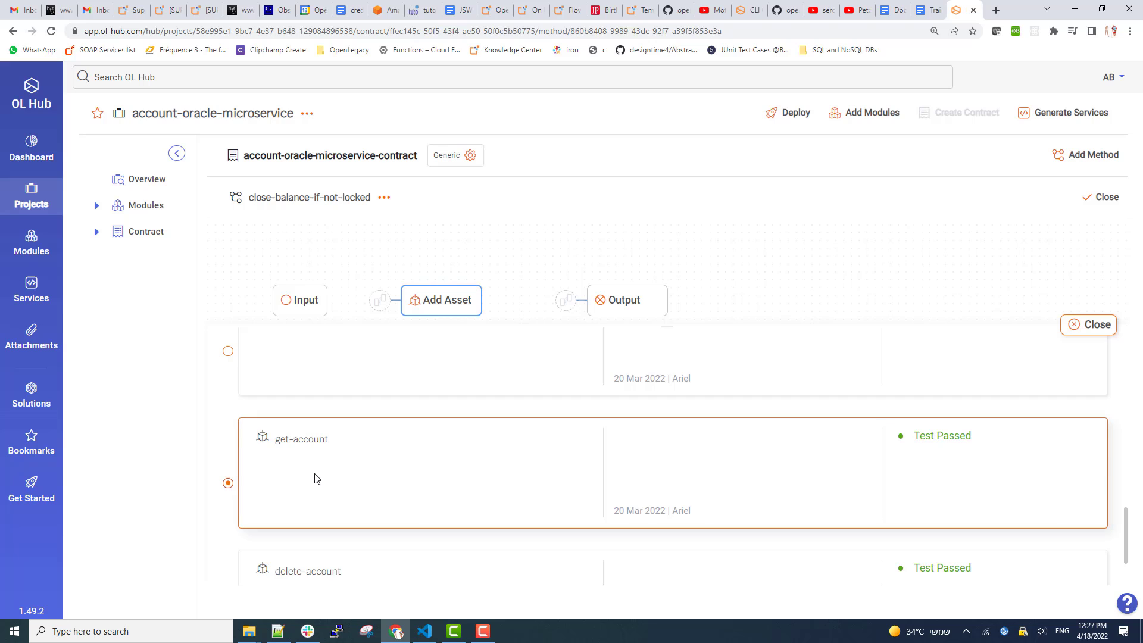
{"action": "scroll", "coordinate": [314, 476], "scroll_direction": "up", "scroll_amount": 10}
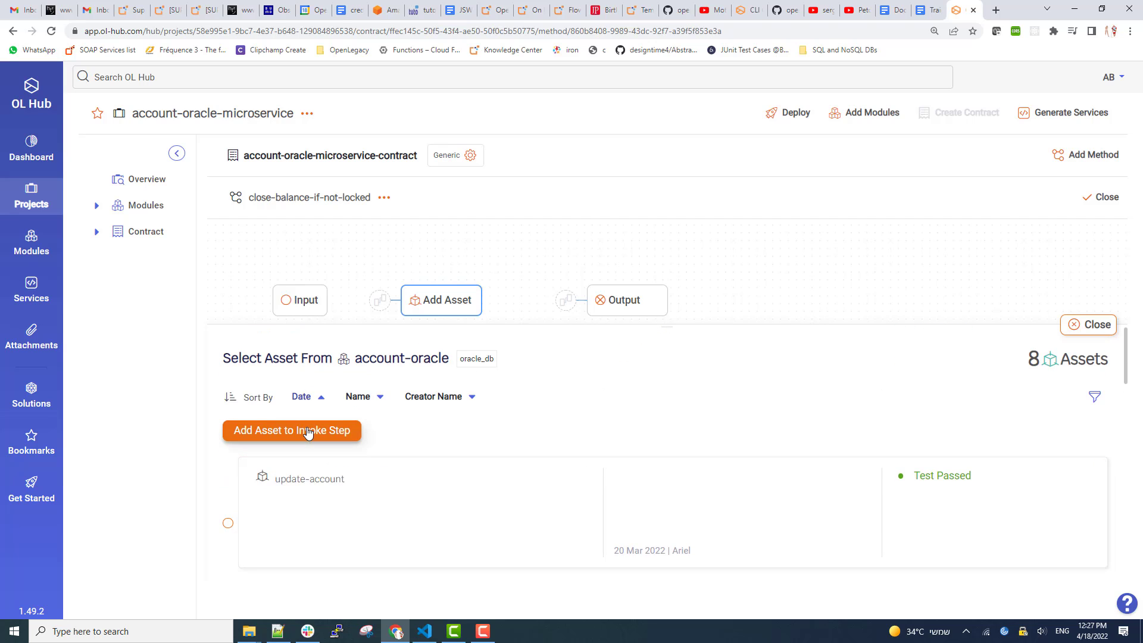
{"action": "left_click", "coordinate": [301, 430]}
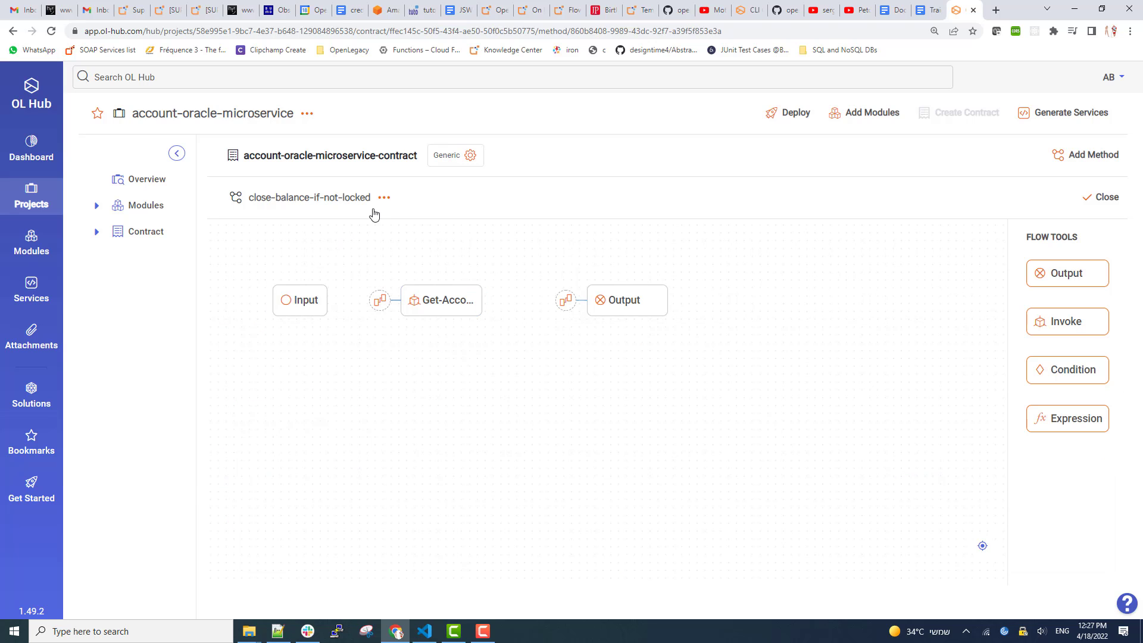
Map Get-Account's paccountId parameter to the method's input.
{"action": "left_click", "coordinate": [381, 302]}
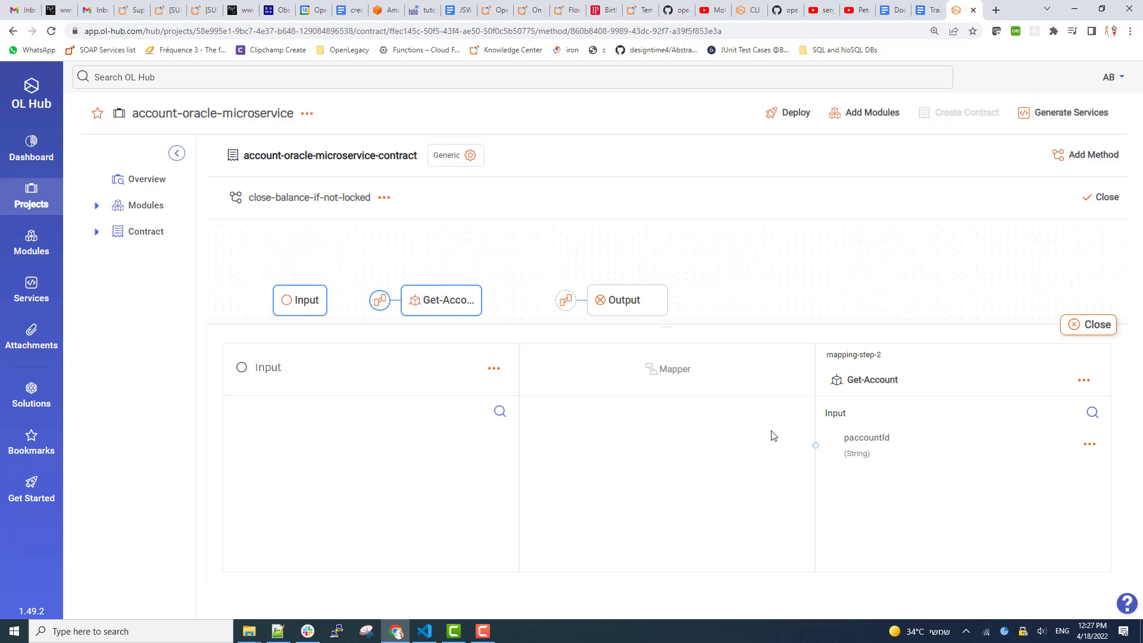
{"action": "left_click", "coordinate": [815, 446]}
{"action": "left_click", "coordinate": [1089, 446]}
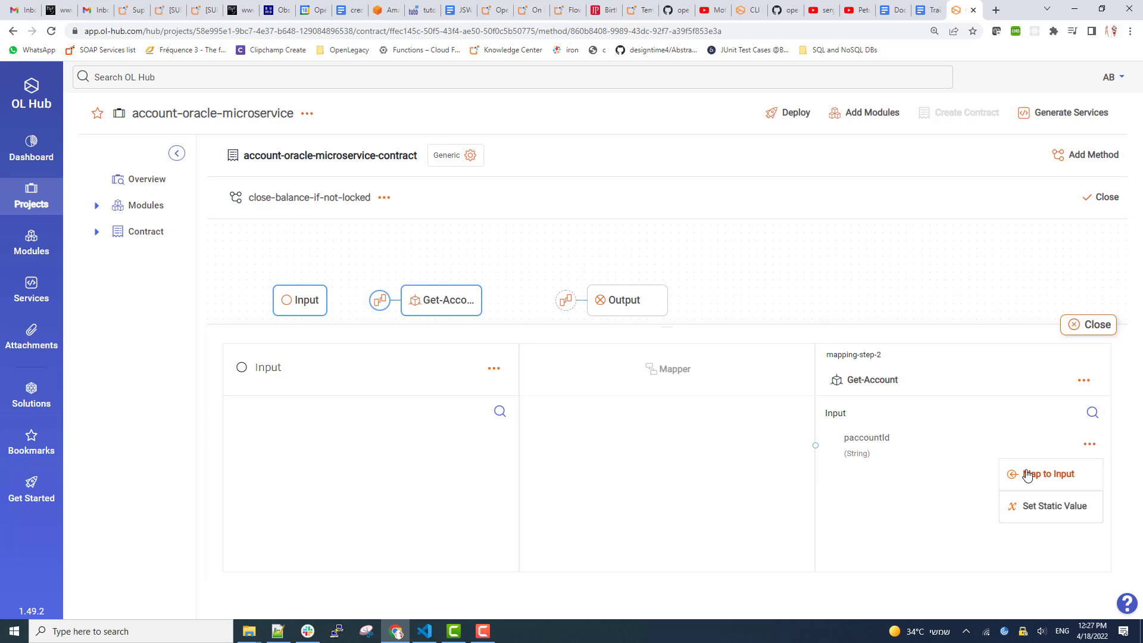
{"action": "left_click", "coordinate": [1028, 473]}
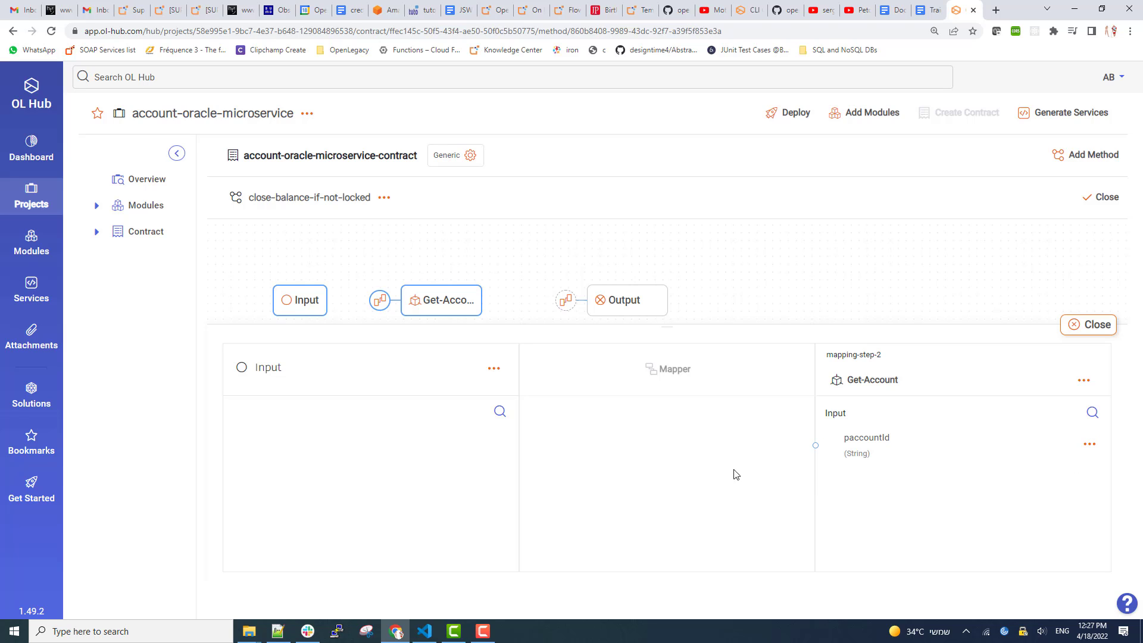
{"action": "left_click", "coordinate": [1095, 325]}
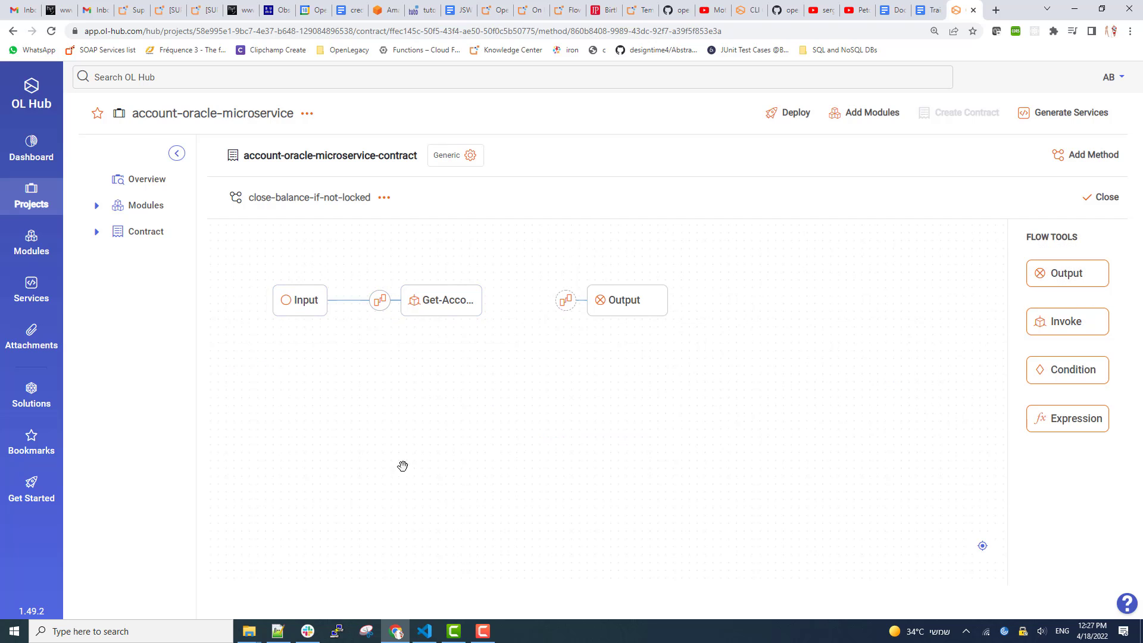
Rename the flow input field from paccountId to accountId.
{"action": "left_click", "coordinate": [310, 307]}
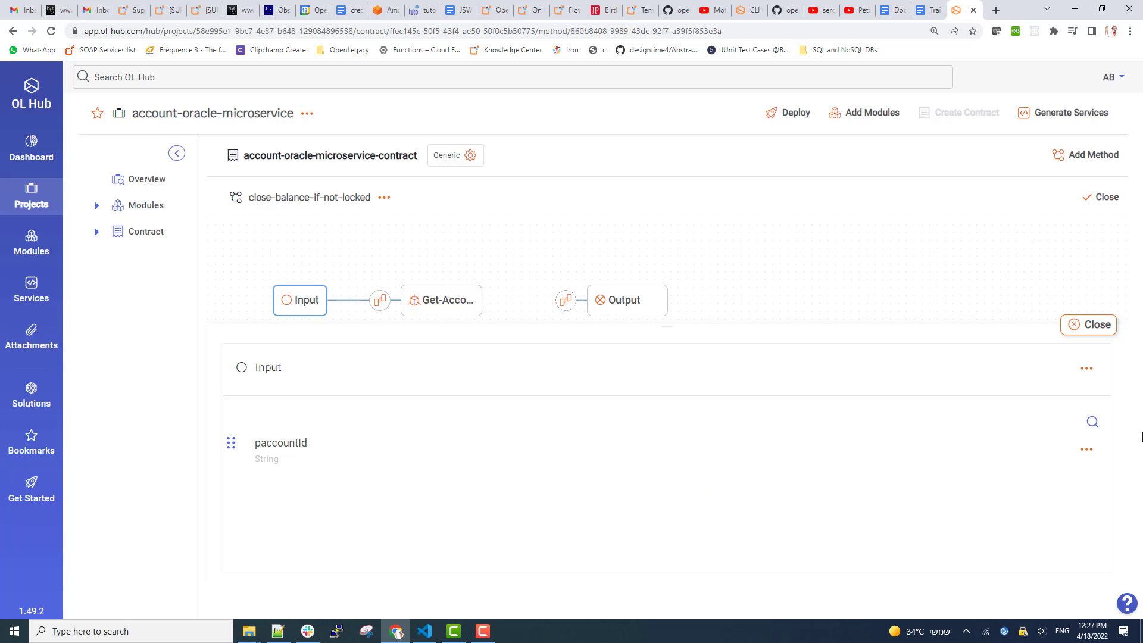
{"action": "left_click", "coordinate": [1087, 450]}
{"action": "left_click", "coordinate": [1019, 478]}
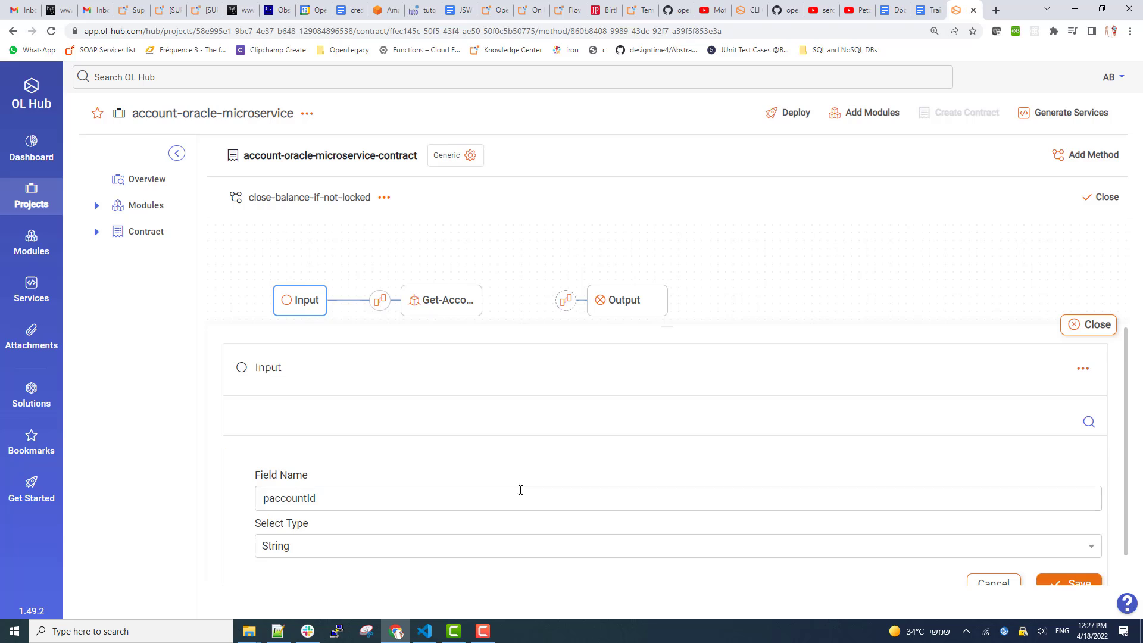
{"action": "left_click", "coordinate": [300, 504]}
{"action": "left_click_drag", "start_coordinate": [271, 497], "coordinate": [245, 501]}
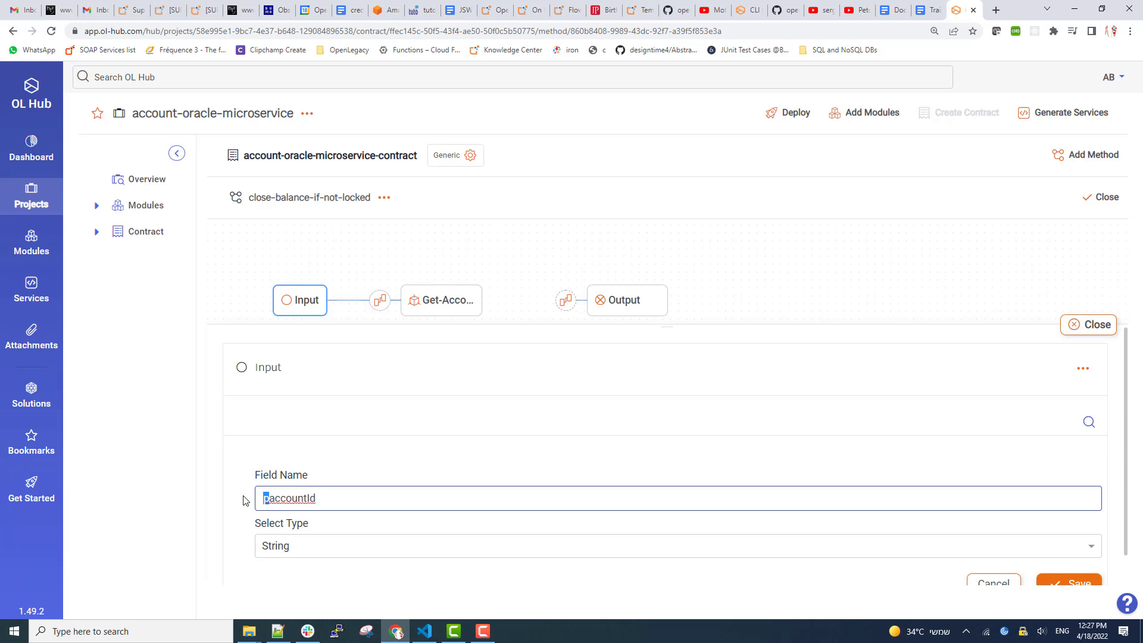
{"action": "key", "text": "BackSpace"}
{"action": "scroll", "coordinate": [686, 567], "scroll_direction": "down", "scroll_amount": 1}
{"action": "left_click", "coordinate": [1063, 546]}
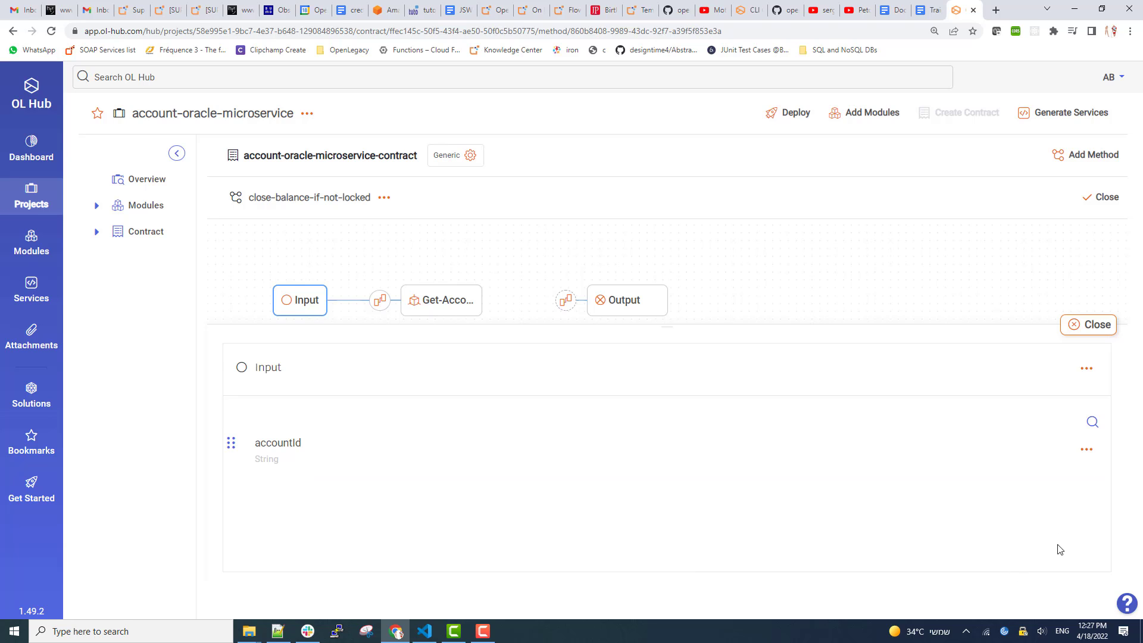
Place a Condition step after Get-Account, then an Invoke step bound to update-account.
{"action": "left_click", "coordinate": [1095, 331]}
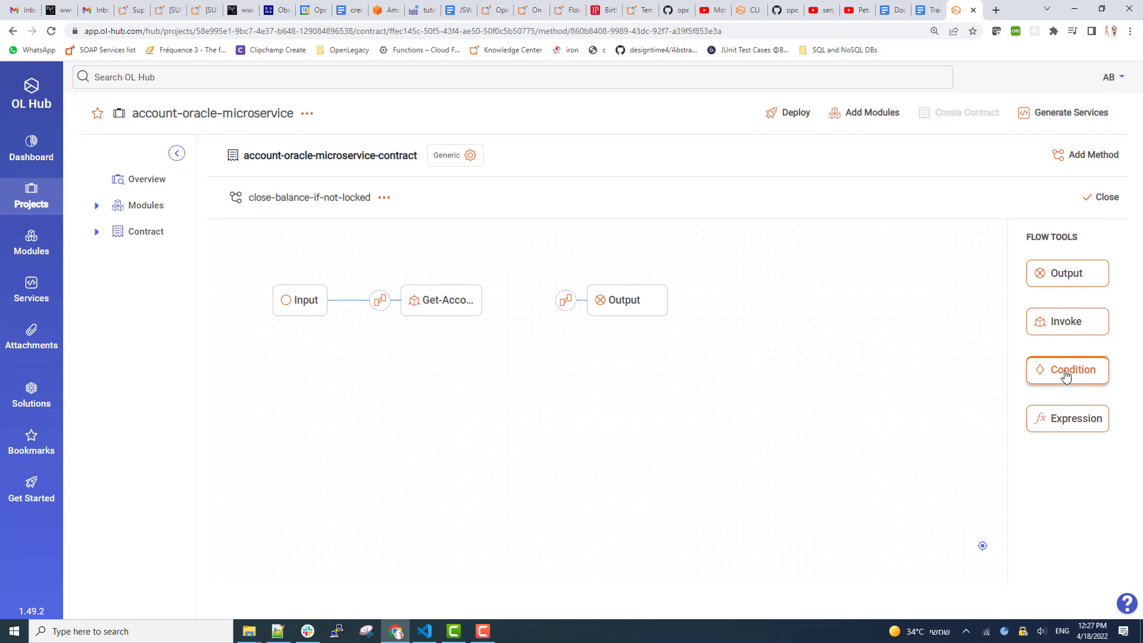
{"action": "left_click_drag", "start_coordinate": [1065, 370], "coordinate": [515, 314]}
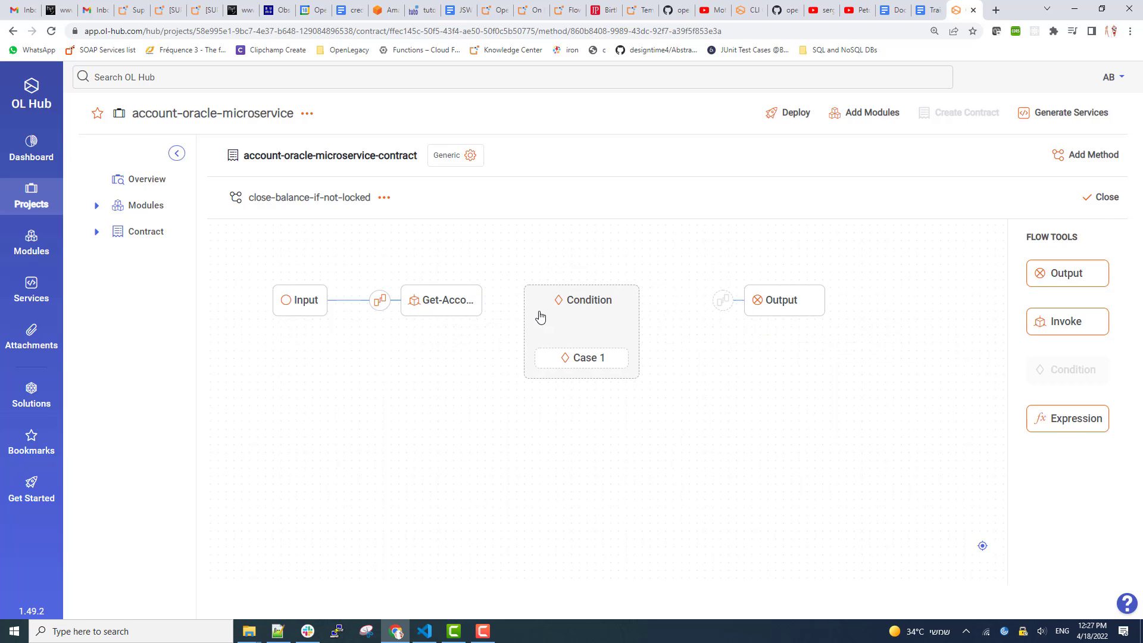
{"action": "left_click_drag", "start_coordinate": [1077, 324], "coordinate": [677, 302]}
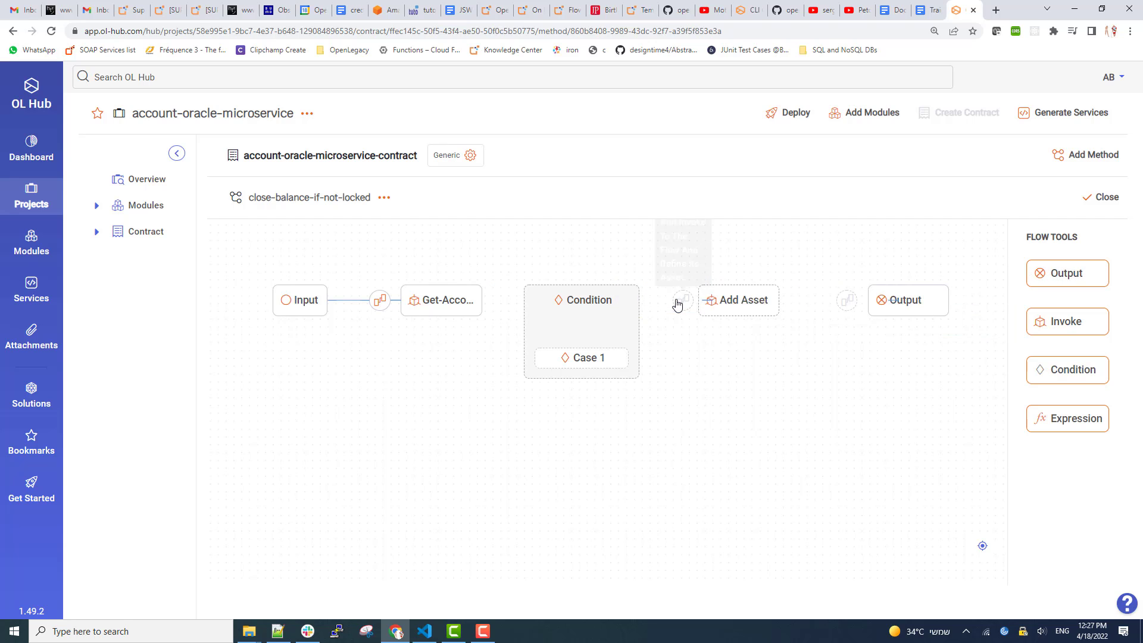
{"action": "left_click", "coordinate": [766, 305]}
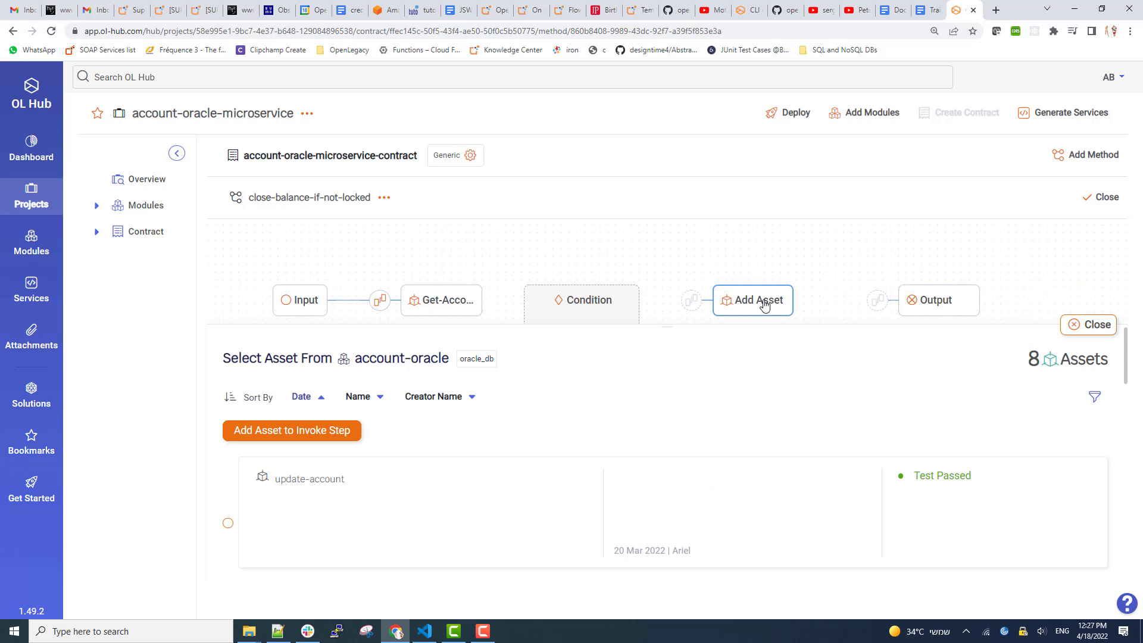
{"action": "left_click", "coordinate": [228, 524]}
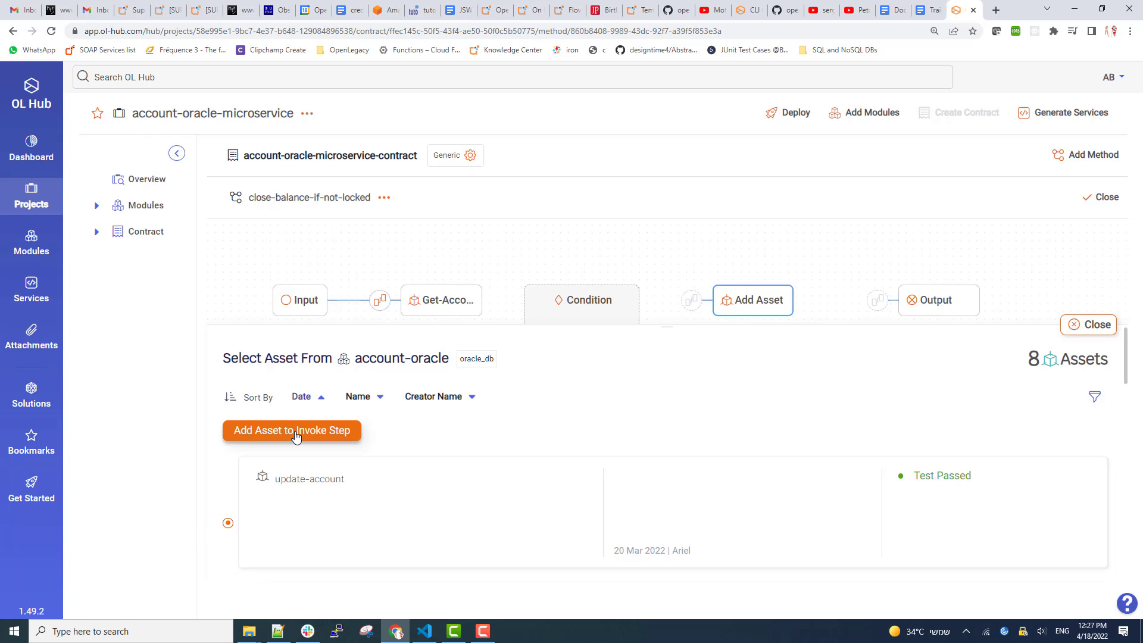
{"action": "left_click", "coordinate": [296, 432]}
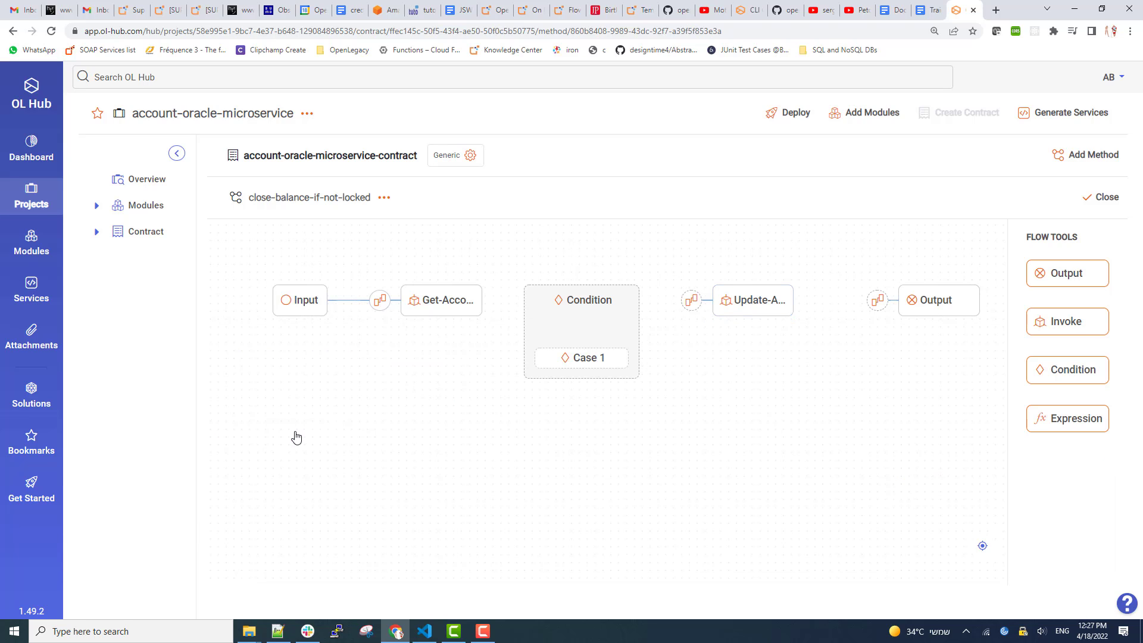
Base the condition on pbankAccountObj's locked field with a Locked case of value Y.
{"action": "left_click", "coordinate": [572, 327]}
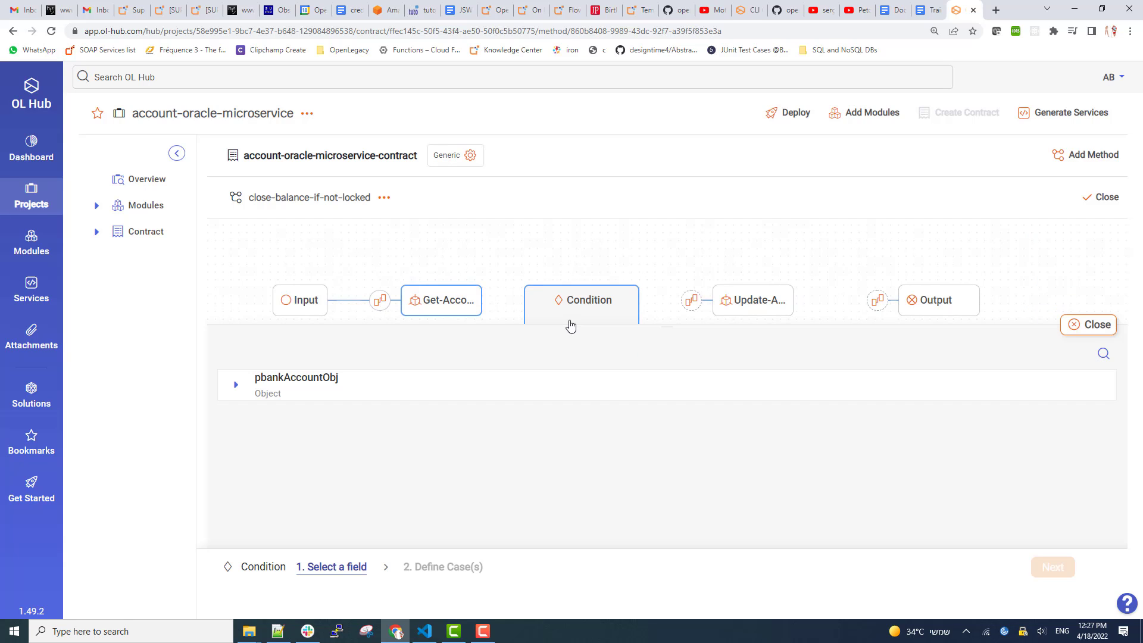
{"action": "left_click", "coordinate": [236, 385]}
{"action": "scroll", "coordinate": [292, 455], "scroll_direction": "down", "scroll_amount": 5}
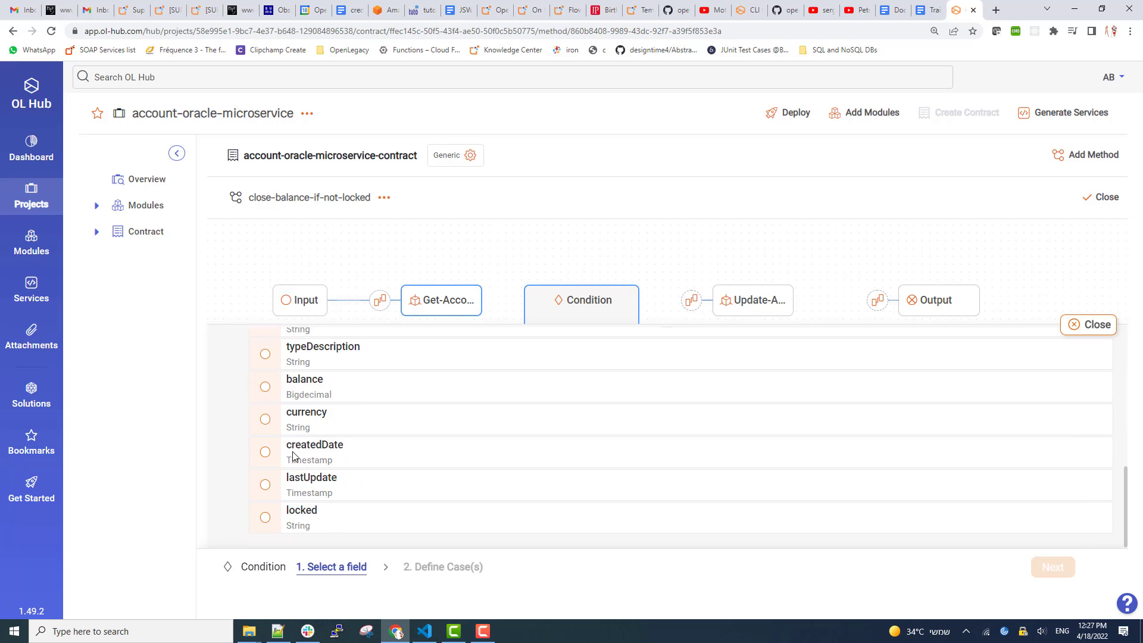
{"action": "left_click", "coordinate": [265, 513]}
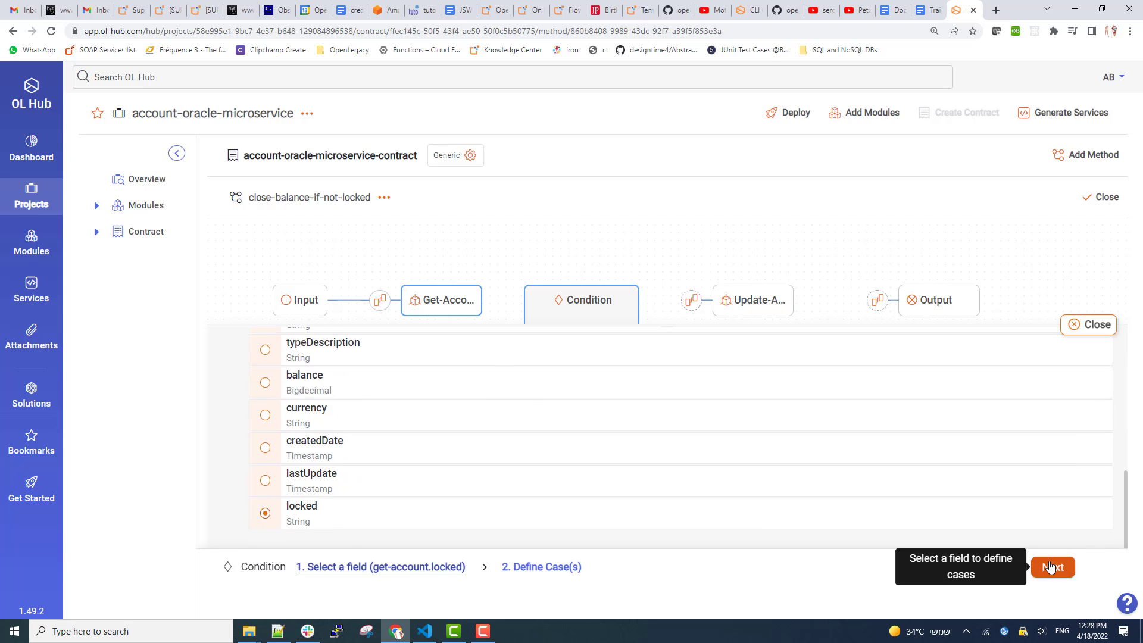
{"action": "left_click", "coordinate": [1039, 567]}
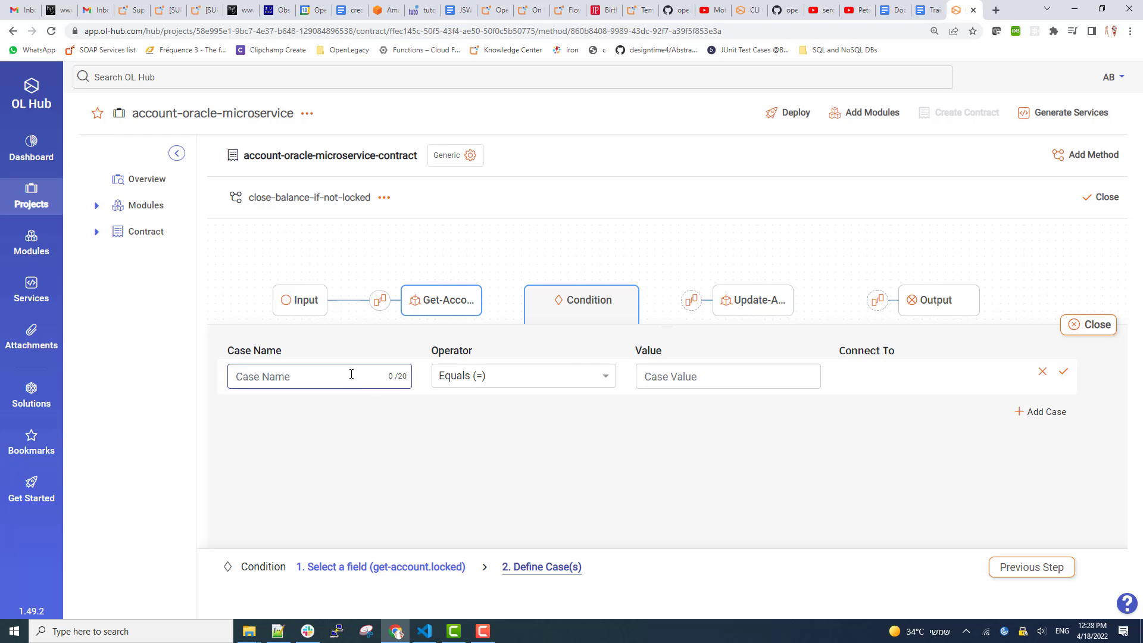
{"action": "type", "text": "Locked"}
{"action": "left_click", "coordinate": [759, 377]}
{"action": "type", "text": "Y"}
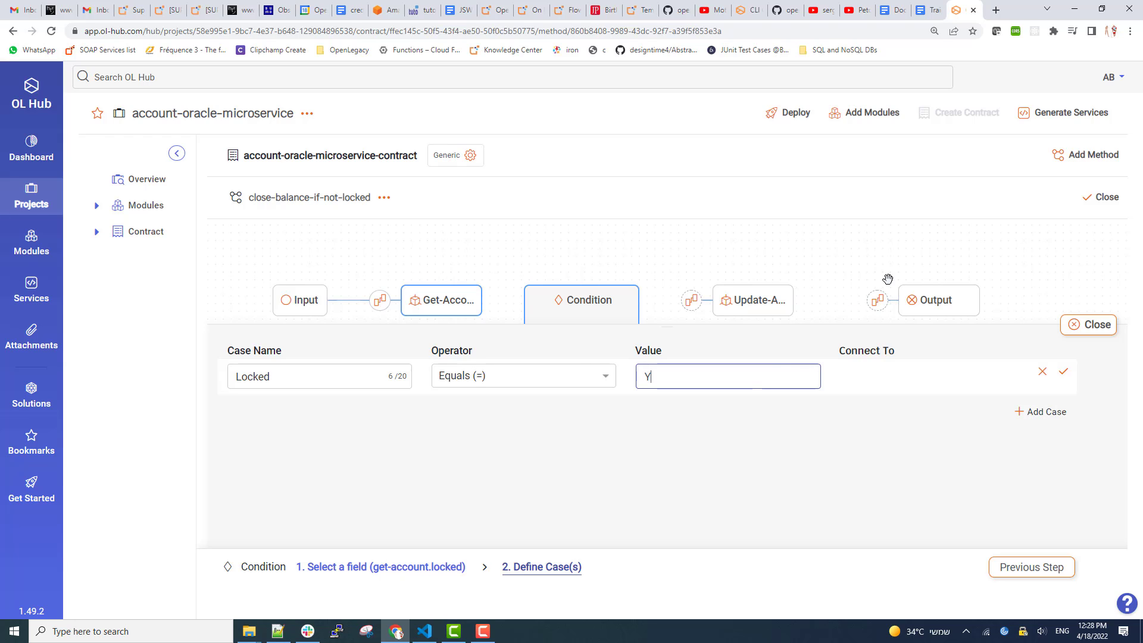
{"action": "left_click", "coordinate": [955, 380]}
{"action": "left_click", "coordinate": [1064, 373]}
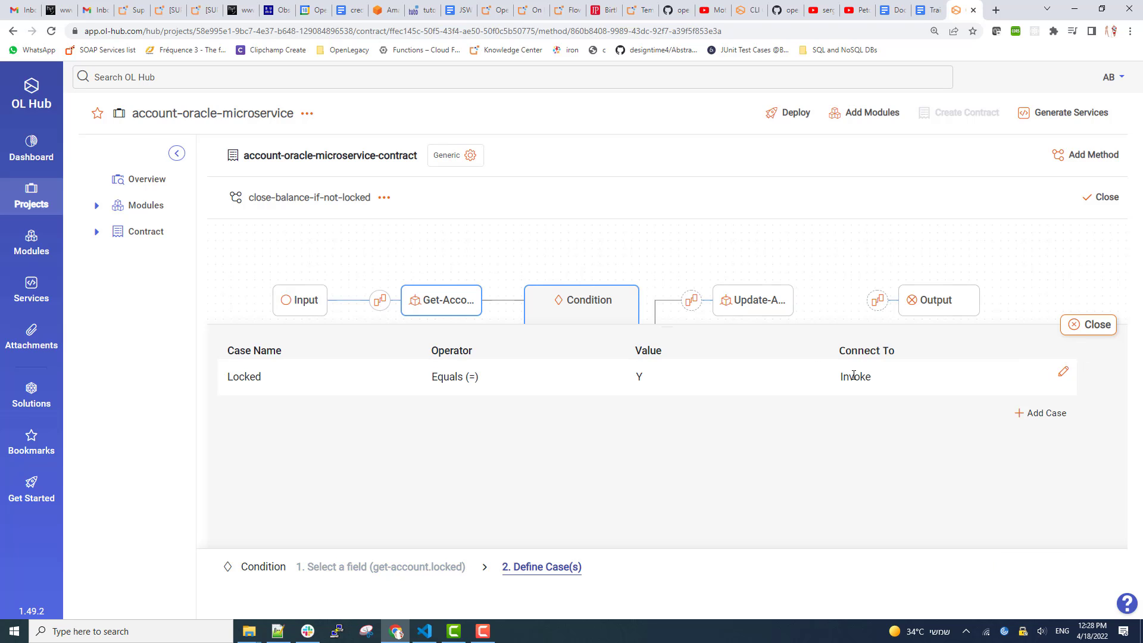
{"action": "left_click", "coordinate": [1063, 372]}
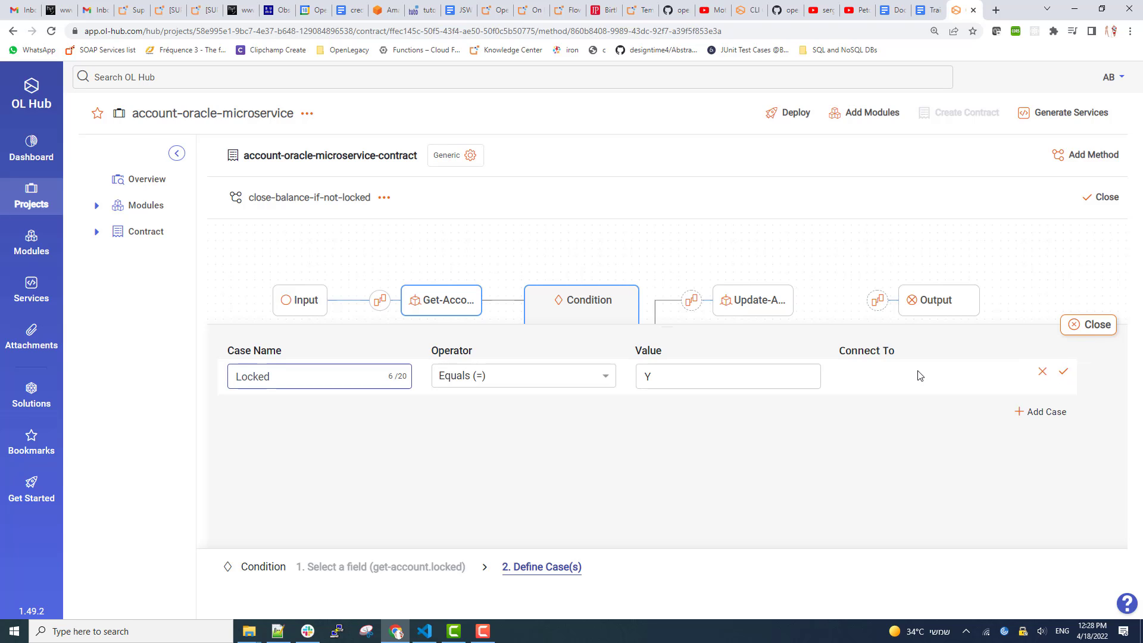
{"action": "left_click", "coordinate": [1064, 372]}
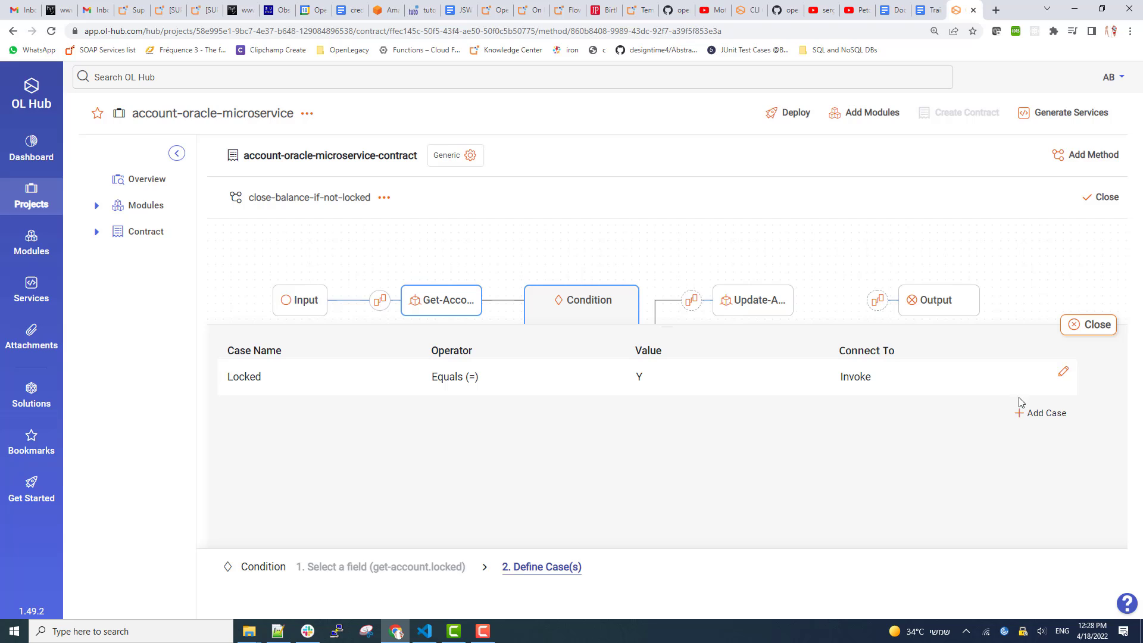
Add an Unlocked case with value N routed to a new Output.
{"action": "left_click", "coordinate": [1063, 417]}
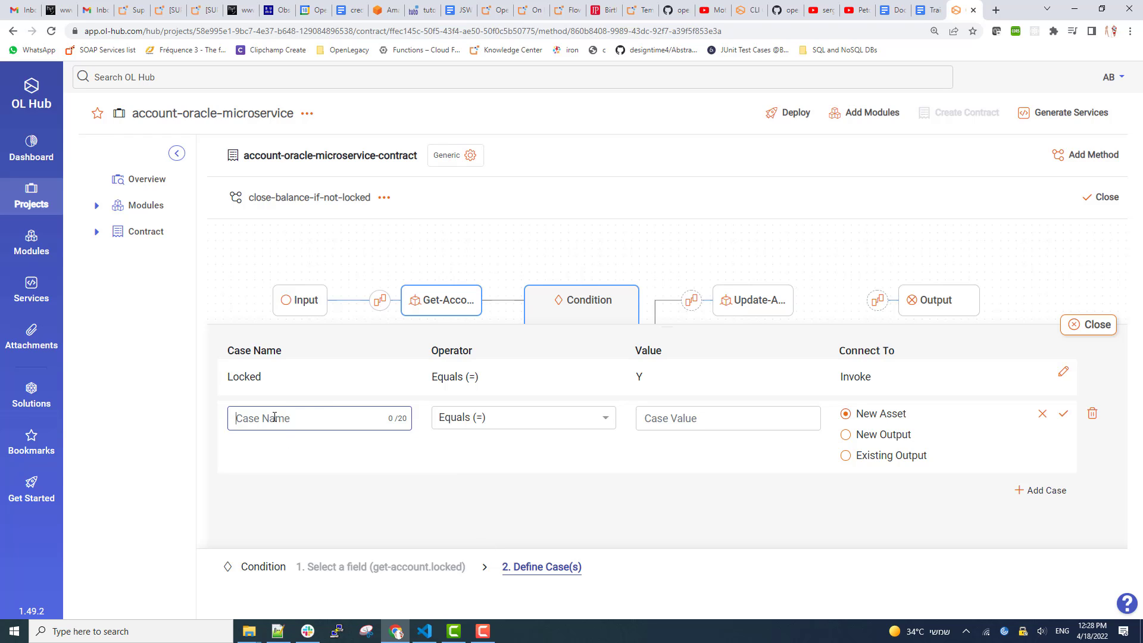
{"action": "type", "text": "Unlocked"}
{"action": "left_click", "coordinate": [673, 418]}
{"action": "type", "text": "N"}
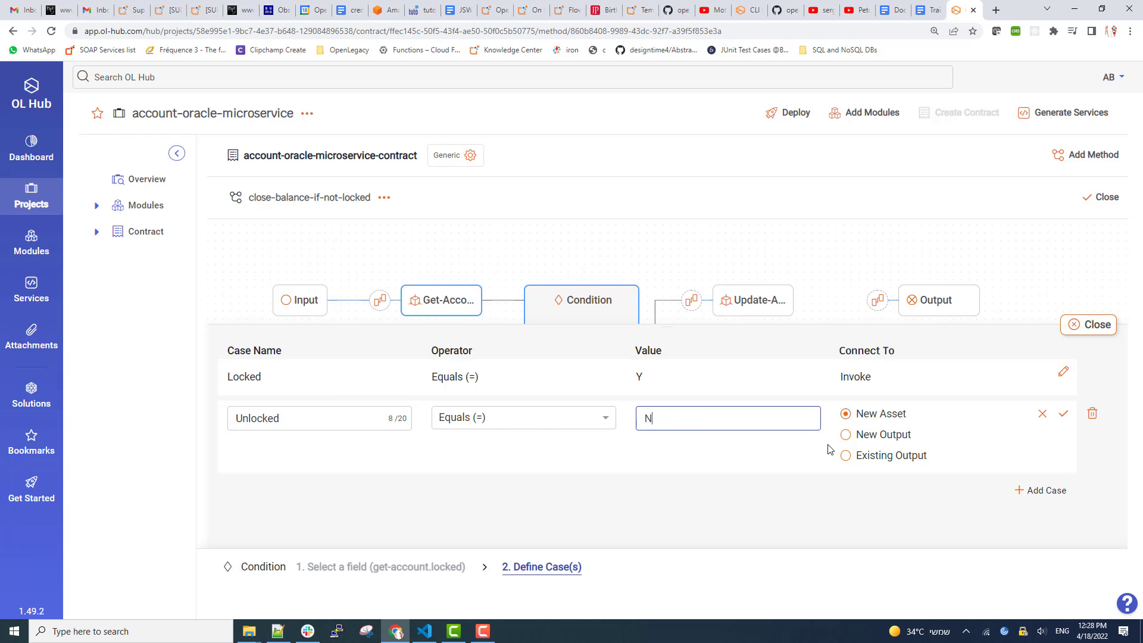
{"action": "left_click", "coordinate": [865, 441]}
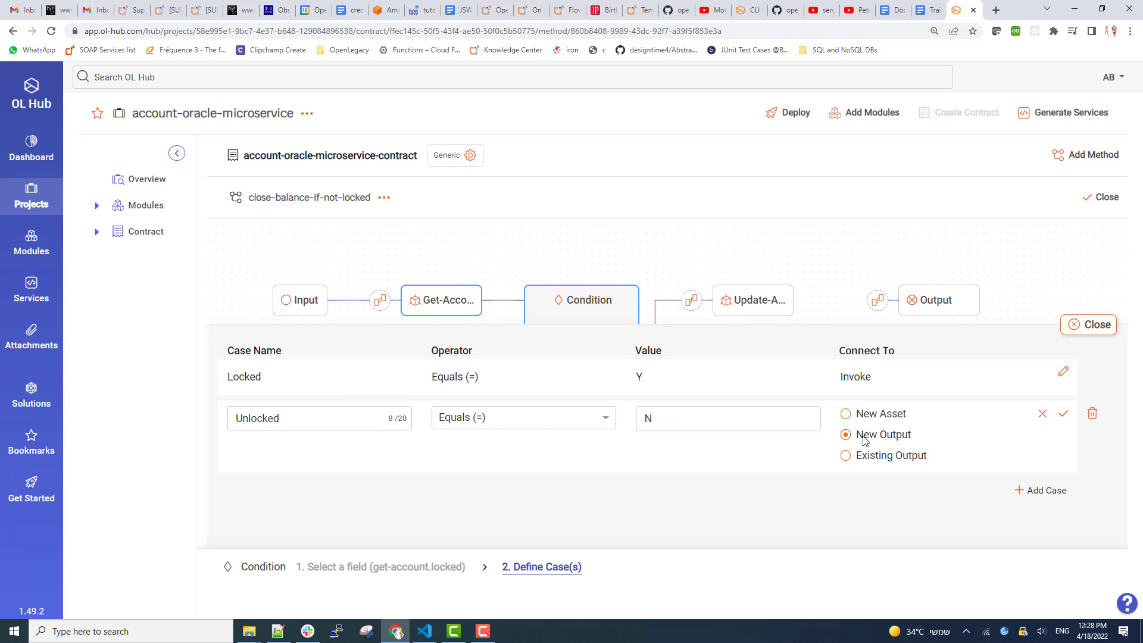
{"action": "left_click", "coordinate": [1063, 421]}
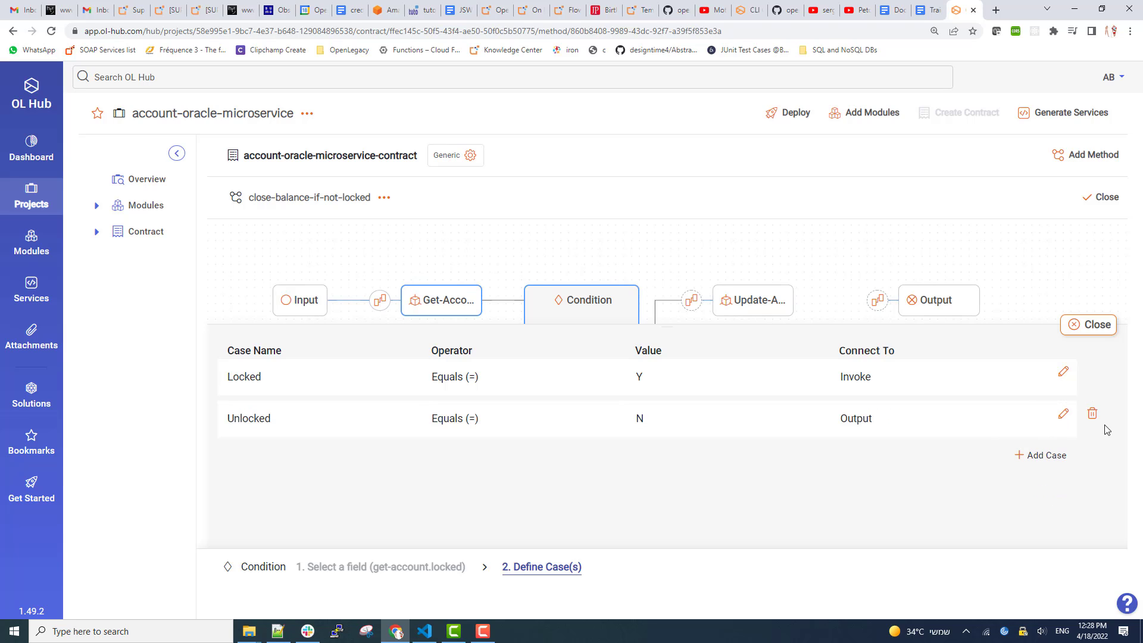
{"action": "left_click", "coordinate": [1074, 325]}
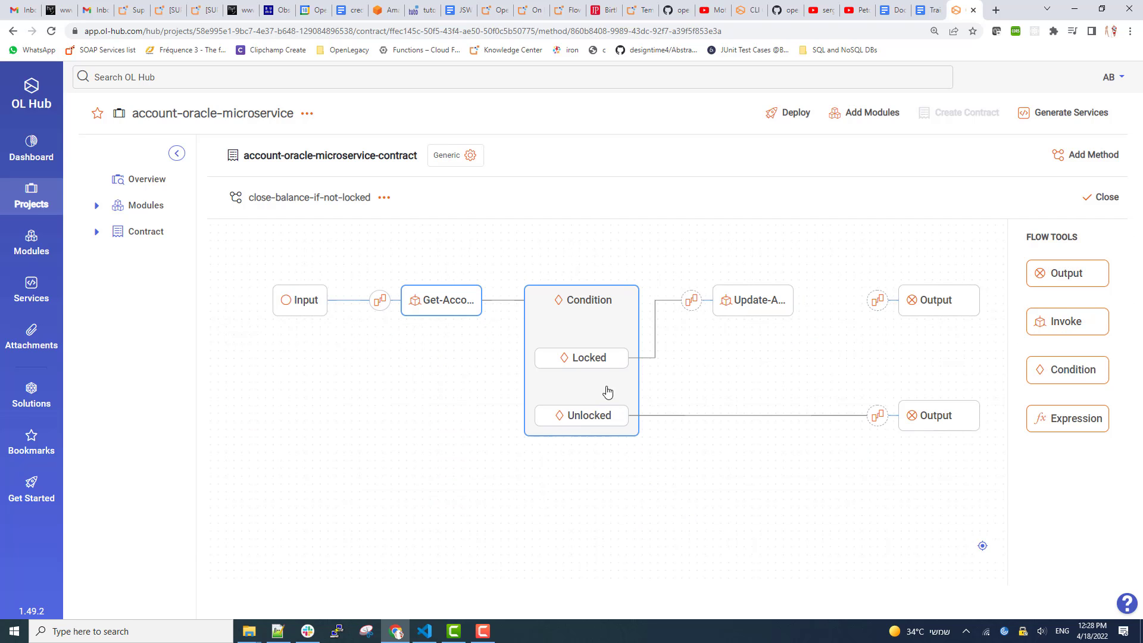
Map accountId, customerId, customerName, countryCode, bankId, brnchId, typcd and typeName to their p-prefixed Update-Account inputs.
{"action": "left_click", "coordinate": [692, 302]}
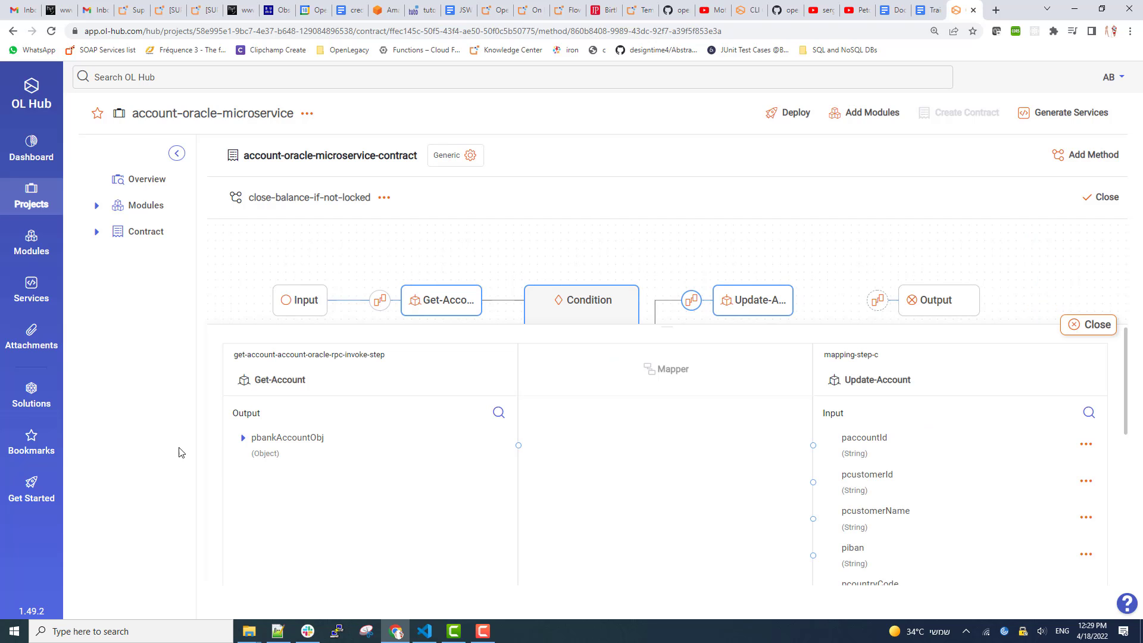
{"action": "mouse_move", "coordinate": [520, 477]}
{"action": "left_mouse_down"}
{"action": "mouse_move", "coordinate": [654, 477]}
{"action": "mouse_move", "coordinate": [813, 445]}
{"action": "left_mouse_up"}
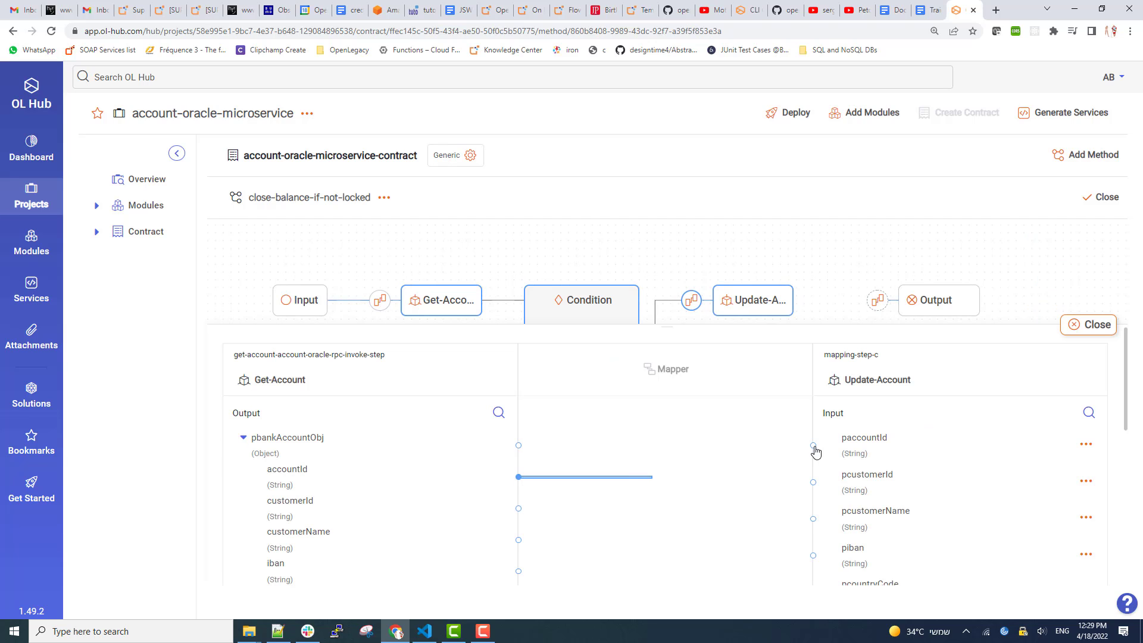
{"action": "left_click_drag", "start_coordinate": [519, 511], "coordinate": [814, 483]}
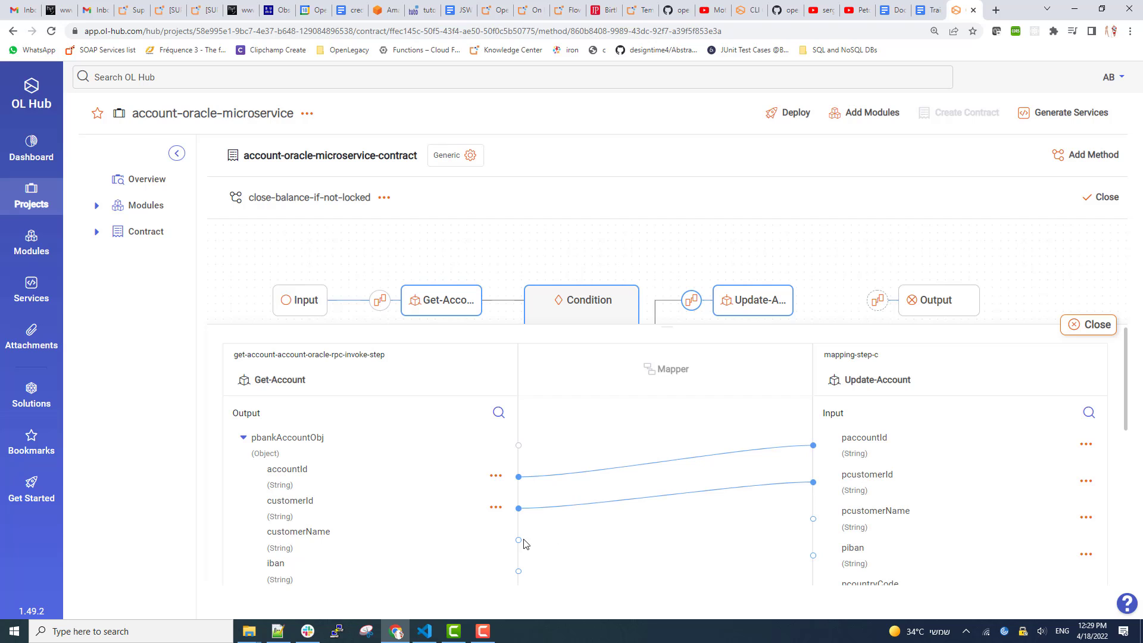
{"action": "left_click_drag", "start_coordinate": [518, 540], "coordinate": [813, 519]}
{"action": "scroll", "coordinate": [713, 517], "scroll_direction": "down", "scroll_amount": 4}
{"action": "scroll", "coordinate": [620, 508], "scroll_direction": "up", "scroll_amount": 1}
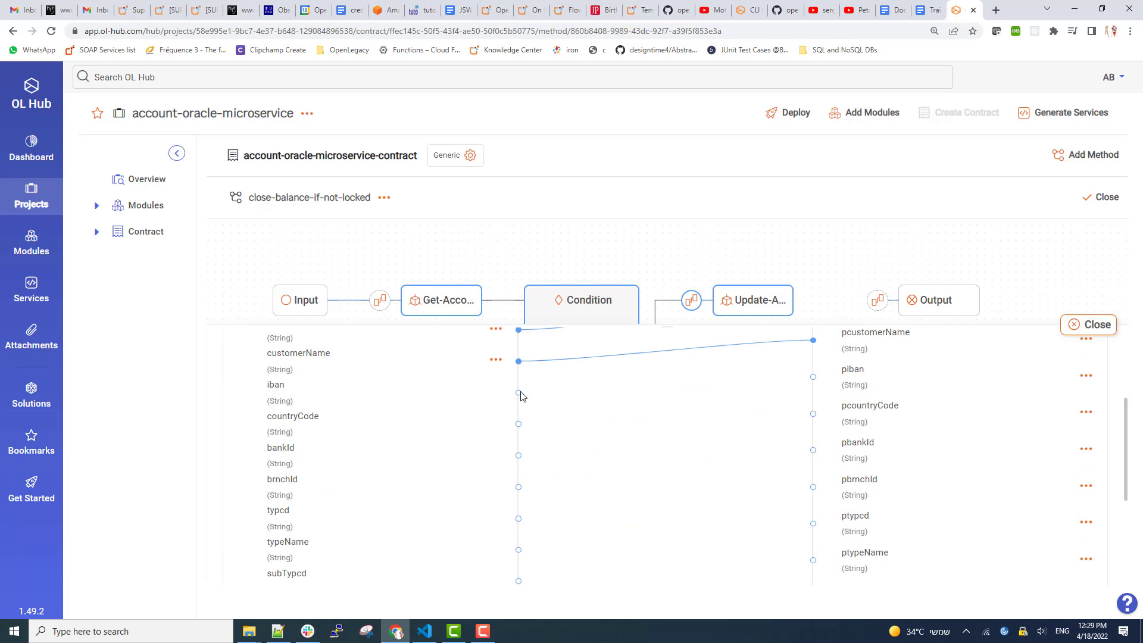
{"action": "left_click_drag", "start_coordinate": [519, 392], "coordinate": [814, 376]}
{"action": "left_click_drag", "start_coordinate": [519, 423], "coordinate": [813, 413]}
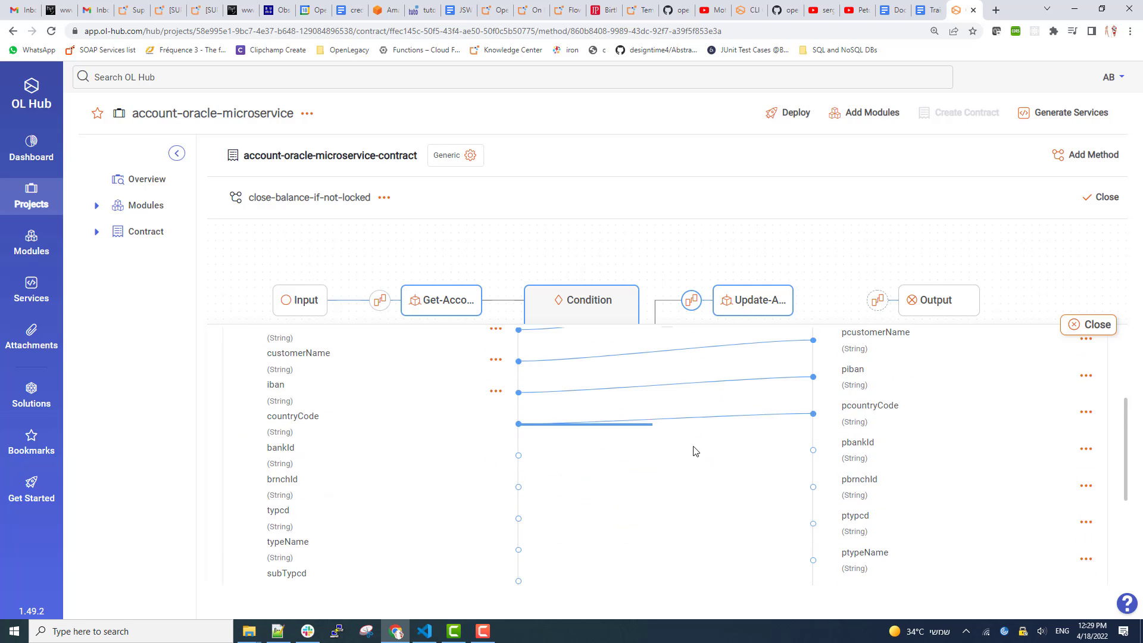
{"action": "left_click_drag", "start_coordinate": [519, 456], "coordinate": [814, 450]}
{"action": "left_click_drag", "start_coordinate": [519, 487], "coordinate": [814, 487]}
{"action": "left_click_drag", "start_coordinate": [519, 518], "coordinate": [814, 523]}
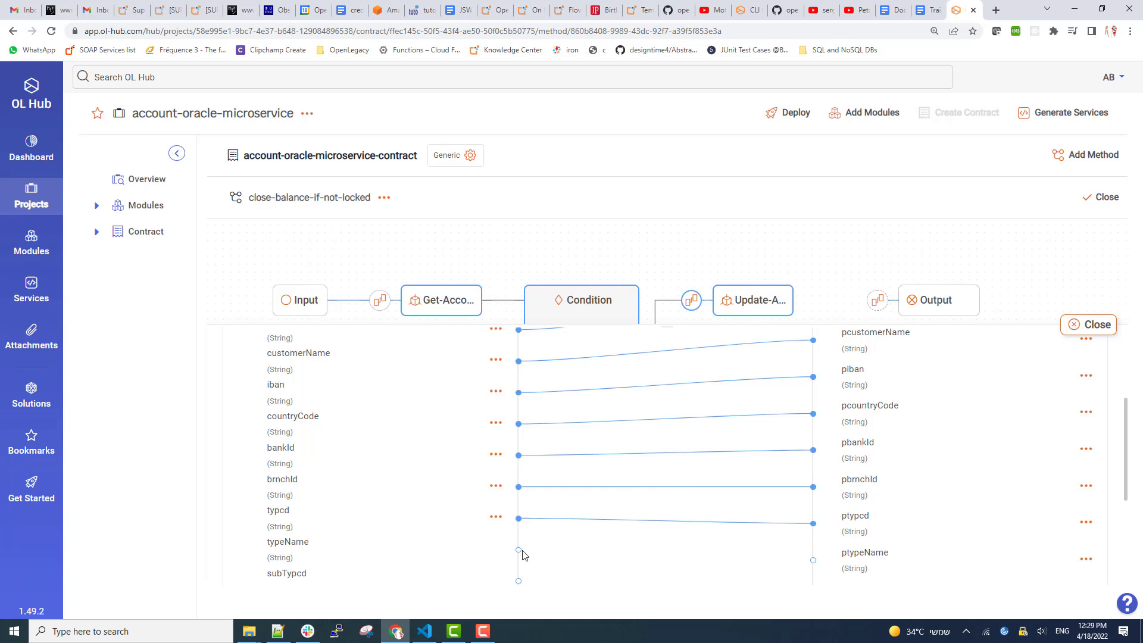
{"action": "left_click_drag", "start_coordinate": [519, 549], "coordinate": [813, 560]}
Map subTypcd, typeDescription, currency and locked to their p-prefixed Update-Account inputs.
{"action": "scroll", "coordinate": [690, 573], "scroll_direction": "down", "scroll_amount": 2}
{"action": "left_click_drag", "start_coordinate": [518, 462], "coordinate": [652, 463]}
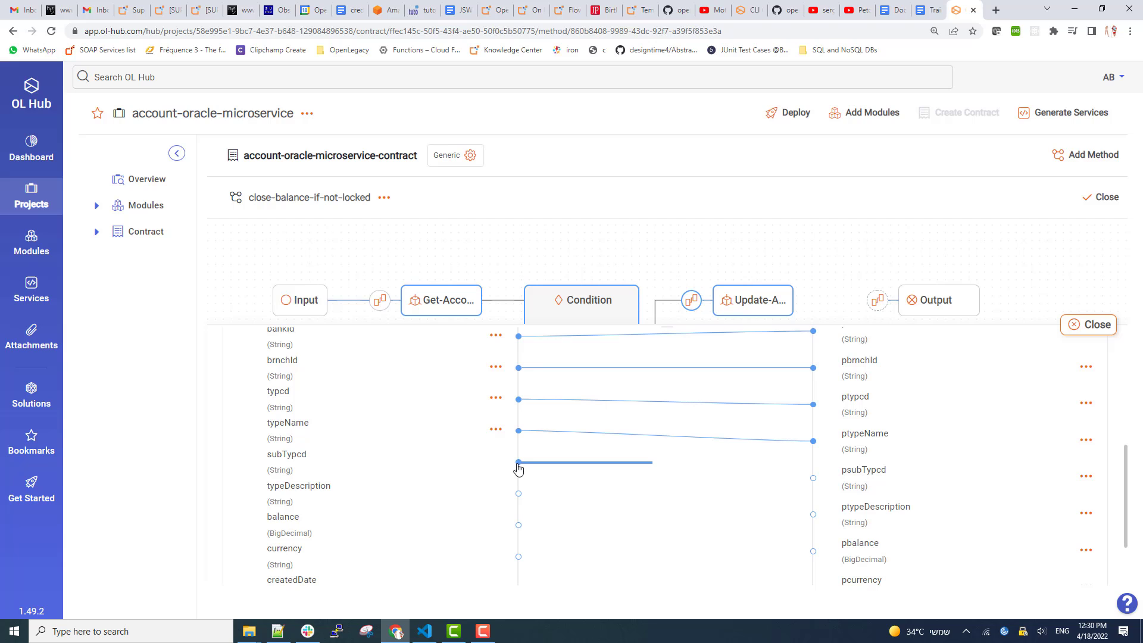
{"action": "left_click_drag", "start_coordinate": [813, 482], "coordinate": [814, 478]}
{"action": "left_click_drag", "start_coordinate": [519, 493], "coordinate": [814, 515]}
{"action": "scroll", "coordinate": [810, 560], "scroll_direction": "down", "scroll_amount": 2}
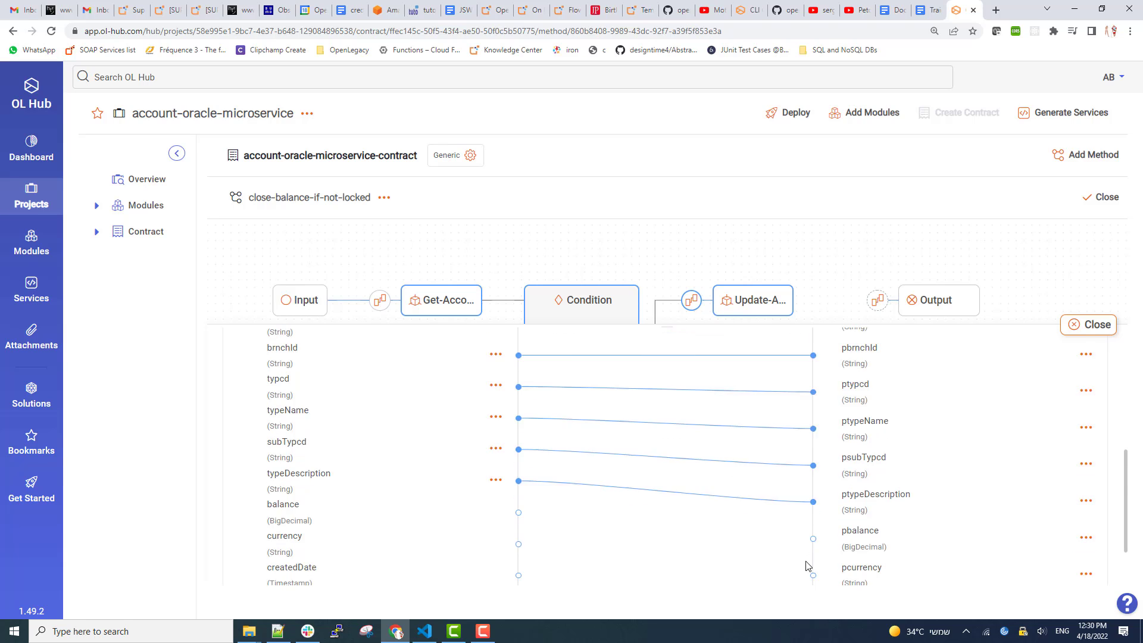
{"action": "left_click_drag", "start_coordinate": [519, 457], "coordinate": [519, 462]}
{"action": "left_click_drag", "start_coordinate": [818, 490], "coordinate": [814, 487]}
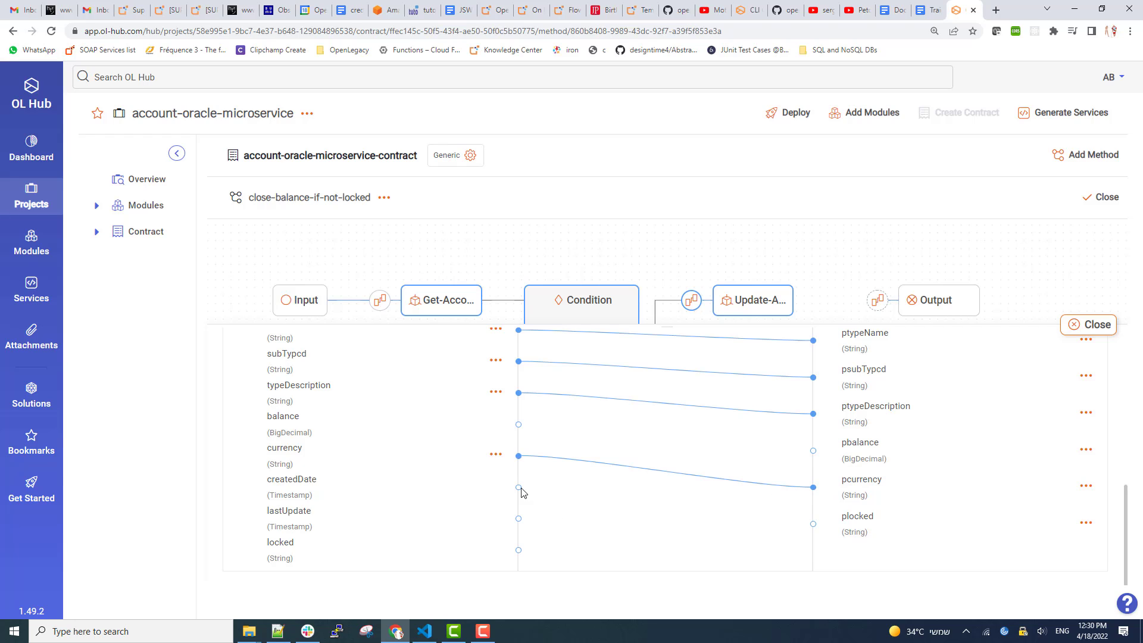
{"action": "left_click_drag", "start_coordinate": [519, 551], "coordinate": [814, 524]}
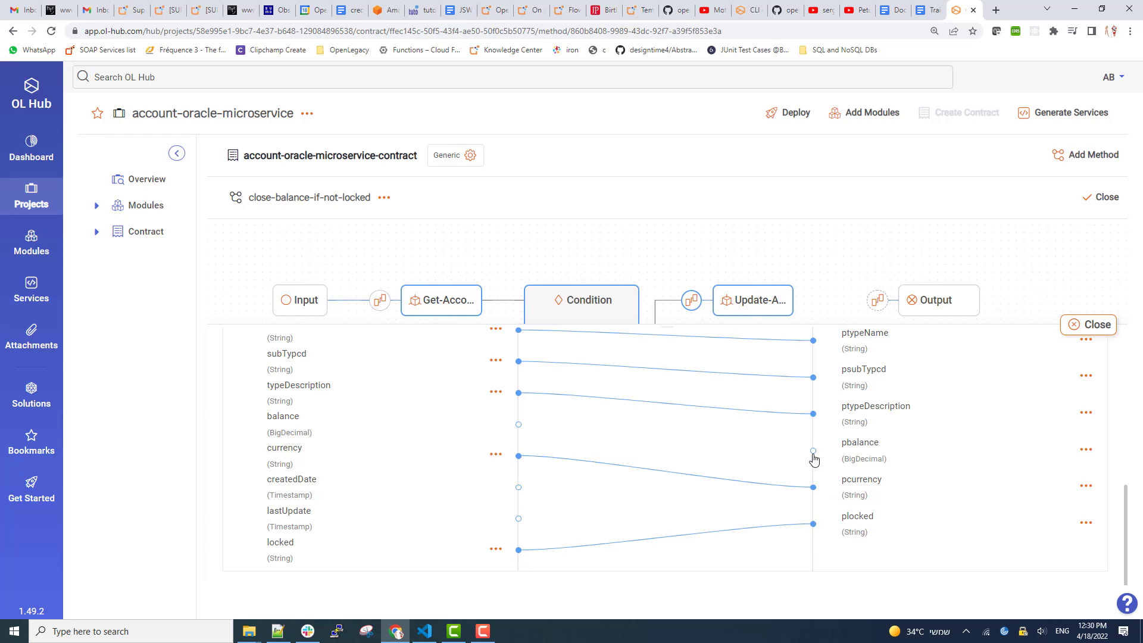
Give pbalance a static value of 0 and close the mapper.
{"action": "left_click", "coordinate": [1086, 449]}
{"action": "left_click", "coordinate": [1033, 477]}
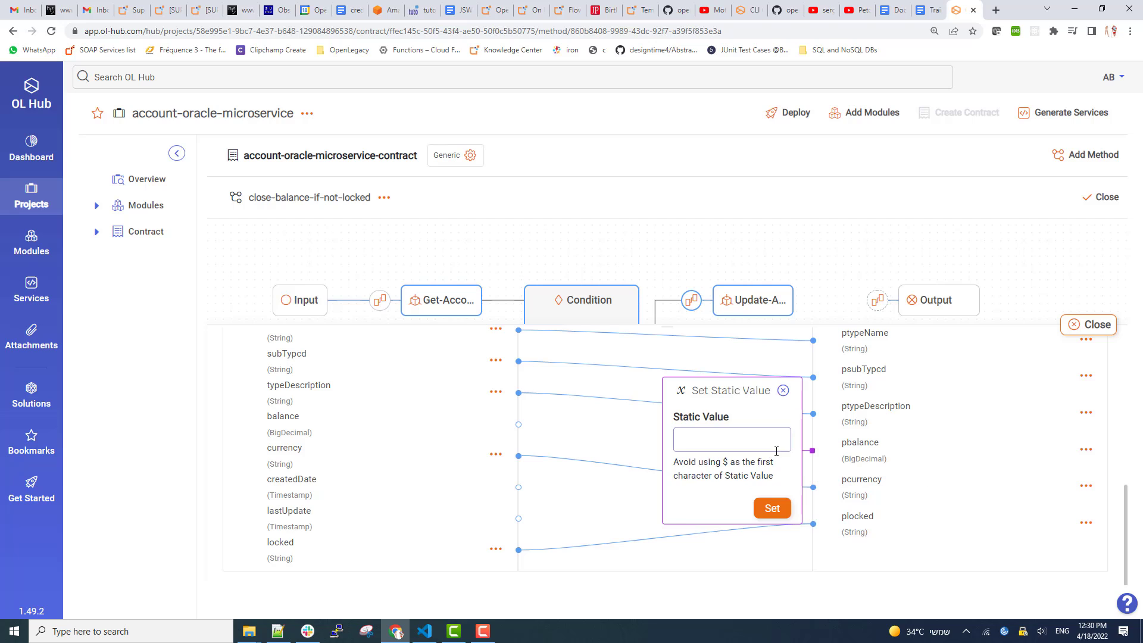
{"action": "left_click", "coordinate": [773, 446]}
{"action": "type", "text": "0"}
{"action": "left_click", "coordinate": [775, 511]}
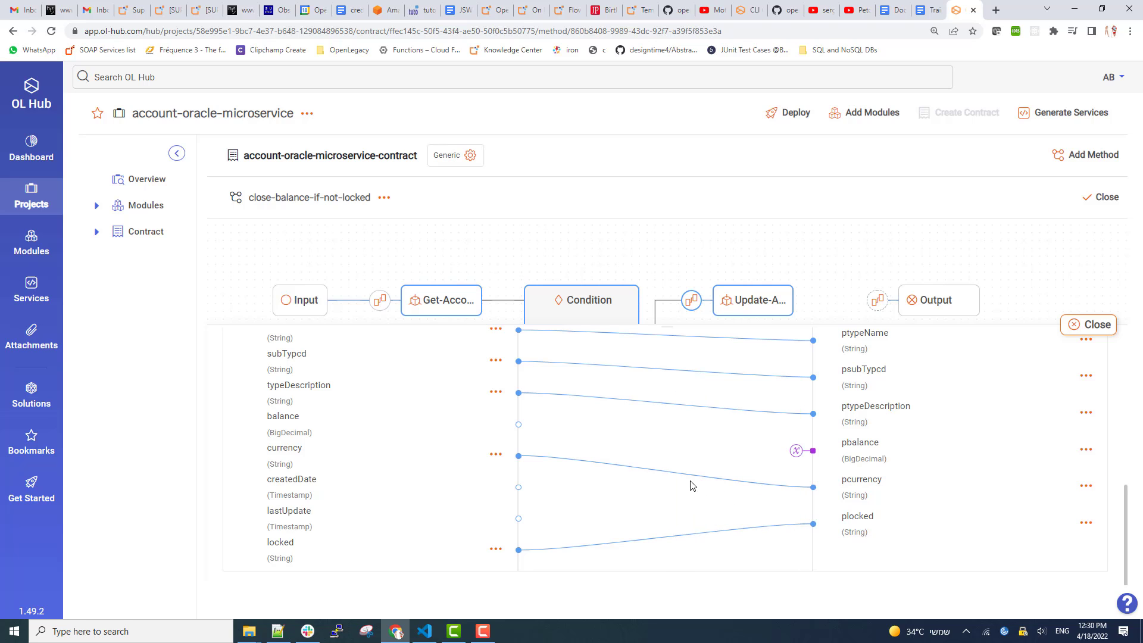
{"action": "left_click", "coordinate": [1091, 324]}
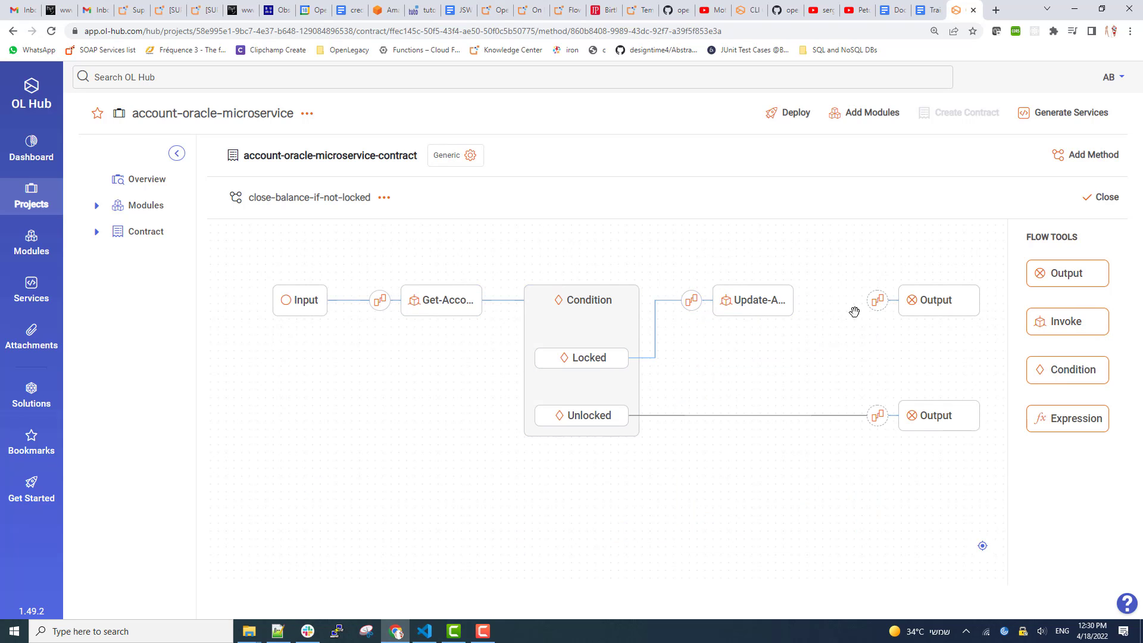
Map Update-Account's bankAccountObj to the Locked branch's output.
{"action": "left_click", "coordinate": [877, 309]}
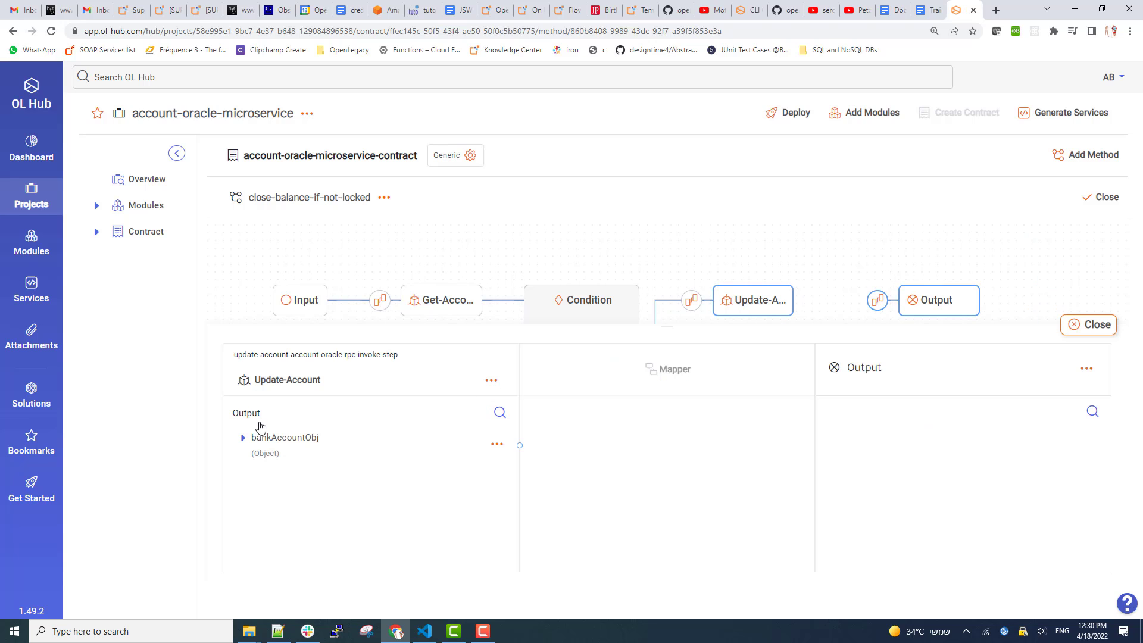
{"action": "left_click", "coordinate": [243, 438]}
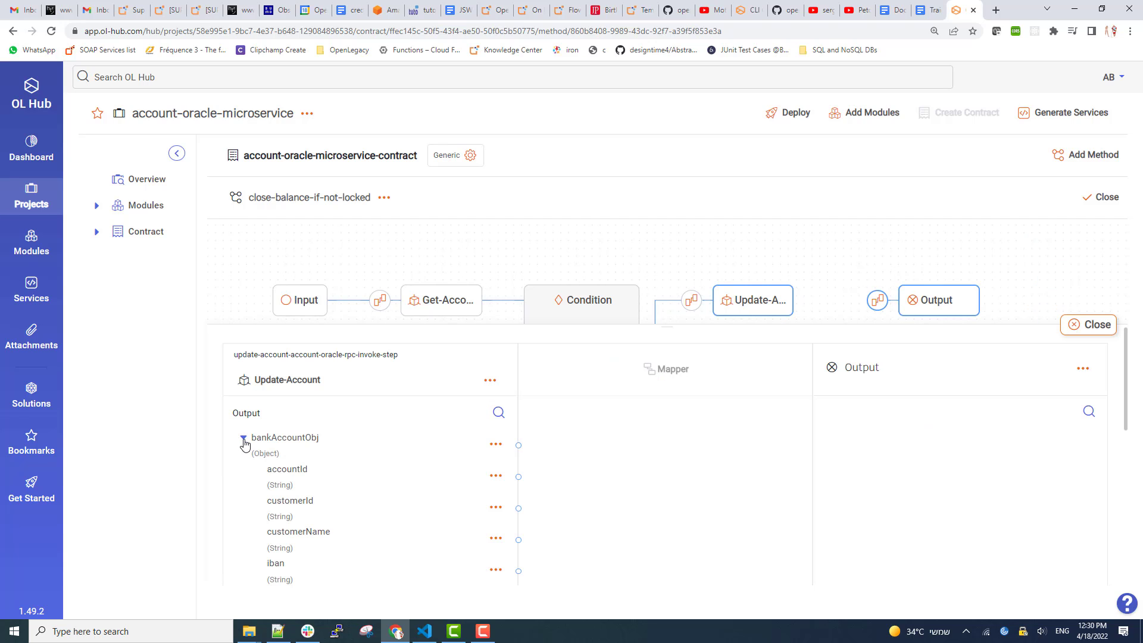
{"action": "left_click", "coordinate": [496, 445]}
{"action": "left_click", "coordinate": [535, 475]}
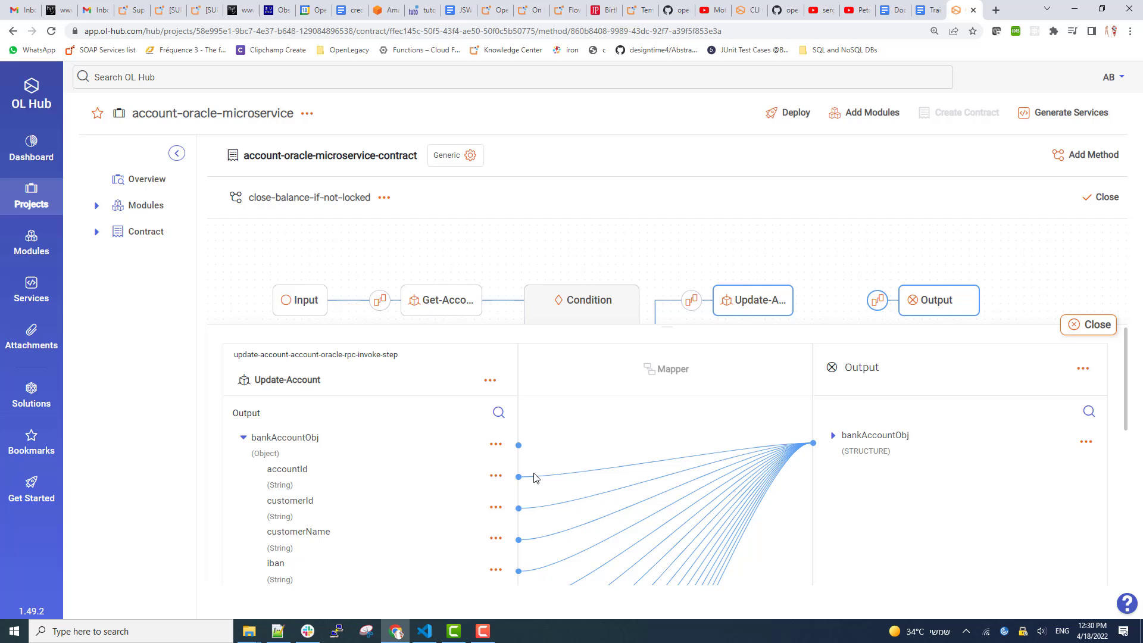
{"action": "left_click", "coordinate": [1079, 327]}
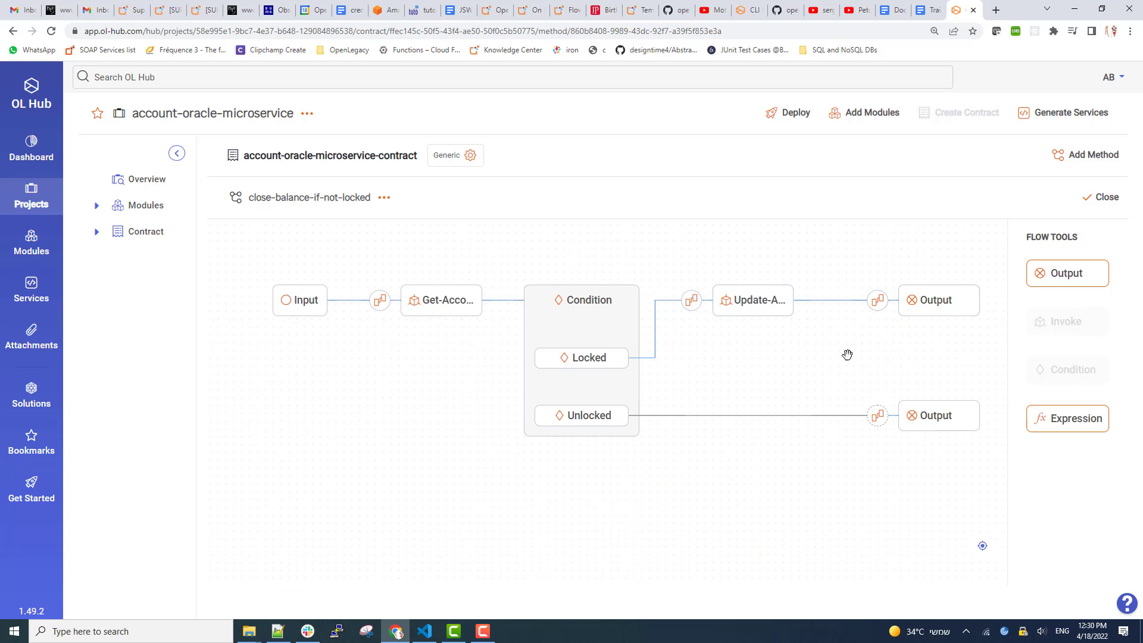
Map Get-Account's pbankAccountObj to the Unlocked branch's output.
{"action": "left_click", "coordinate": [879, 417]}
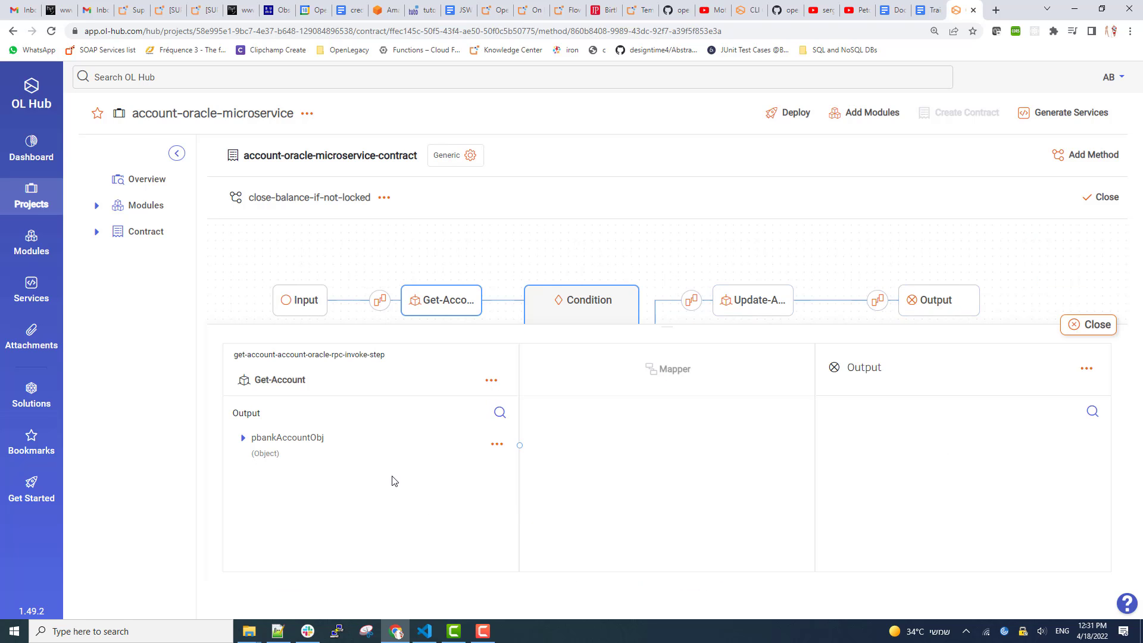
{"action": "left_click", "coordinate": [241, 441]}
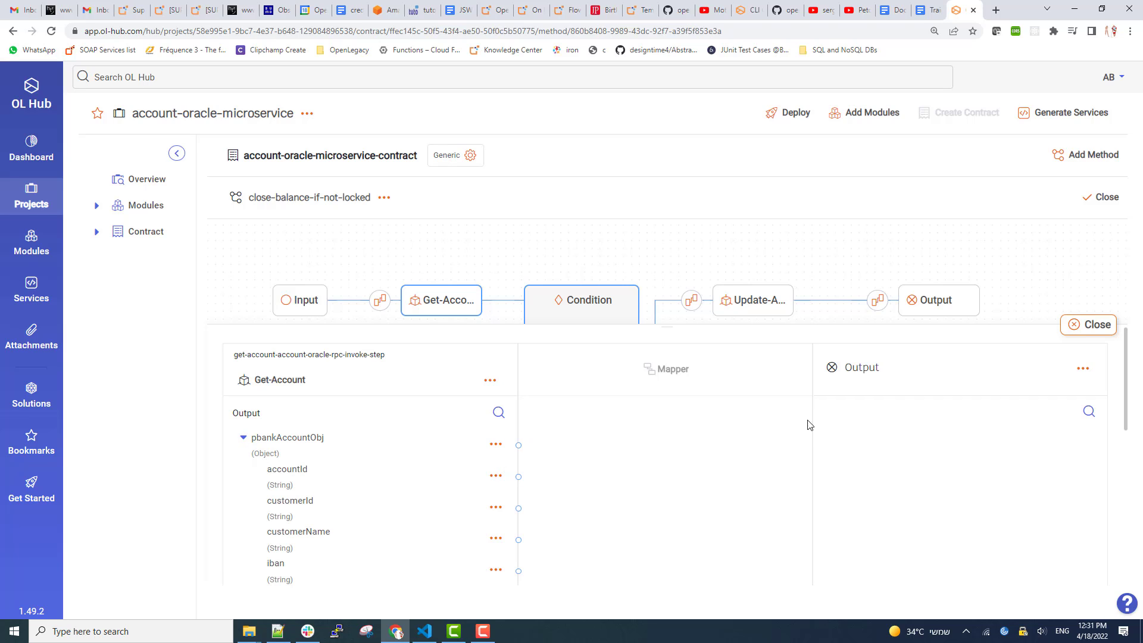
{"action": "left_click", "coordinate": [494, 446]}
{"action": "left_click", "coordinate": [527, 474]}
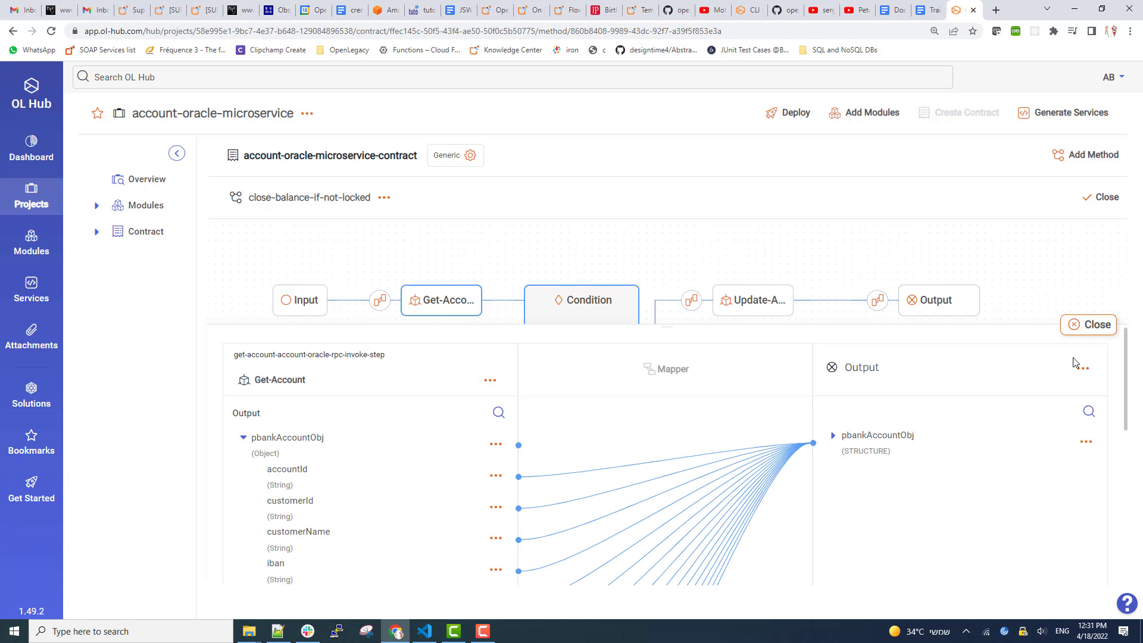
{"action": "left_click", "coordinate": [1099, 326]}
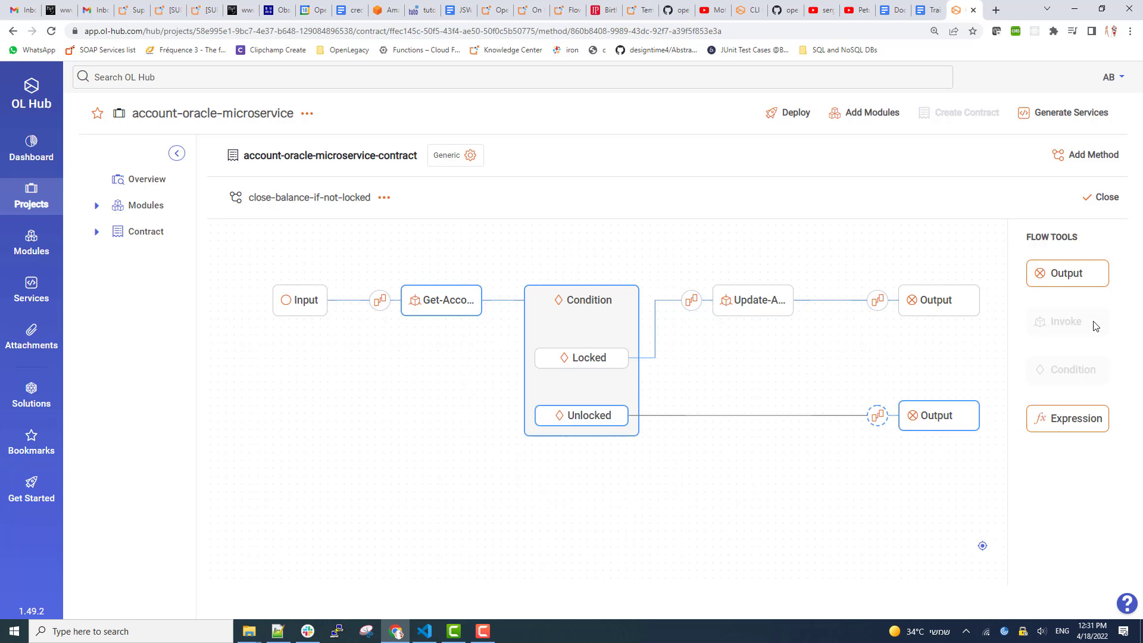
Rename the Unlocked output's field from pbankAccountObj to bankAccountObj and close the Output details.
{"action": "left_click", "coordinate": [935, 416]}
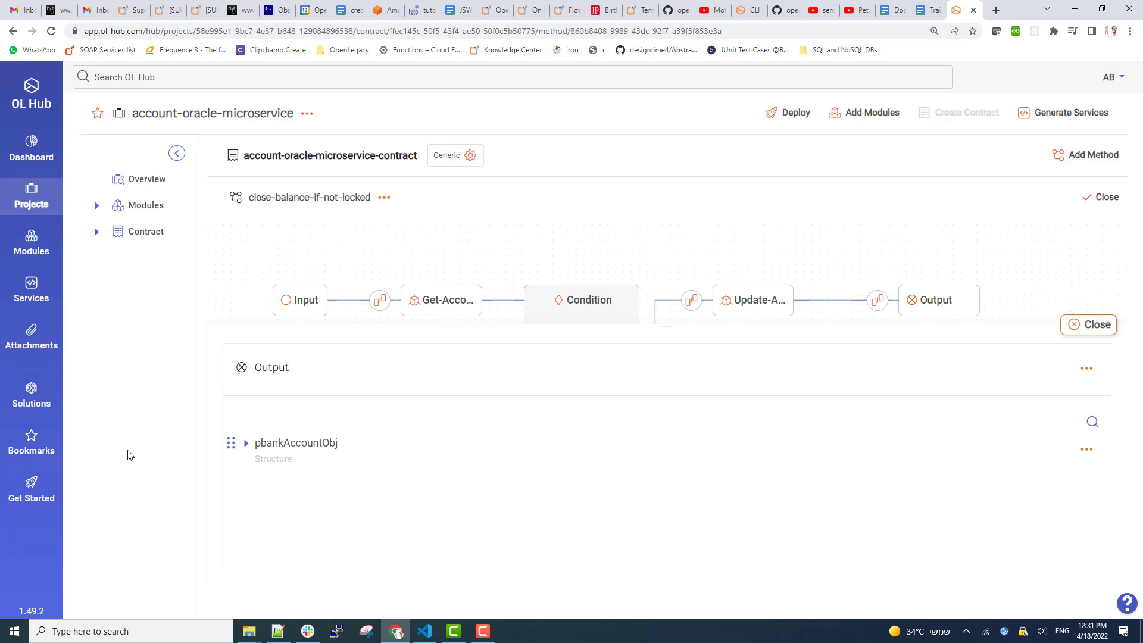
{"action": "left_click", "coordinate": [1087, 450]}
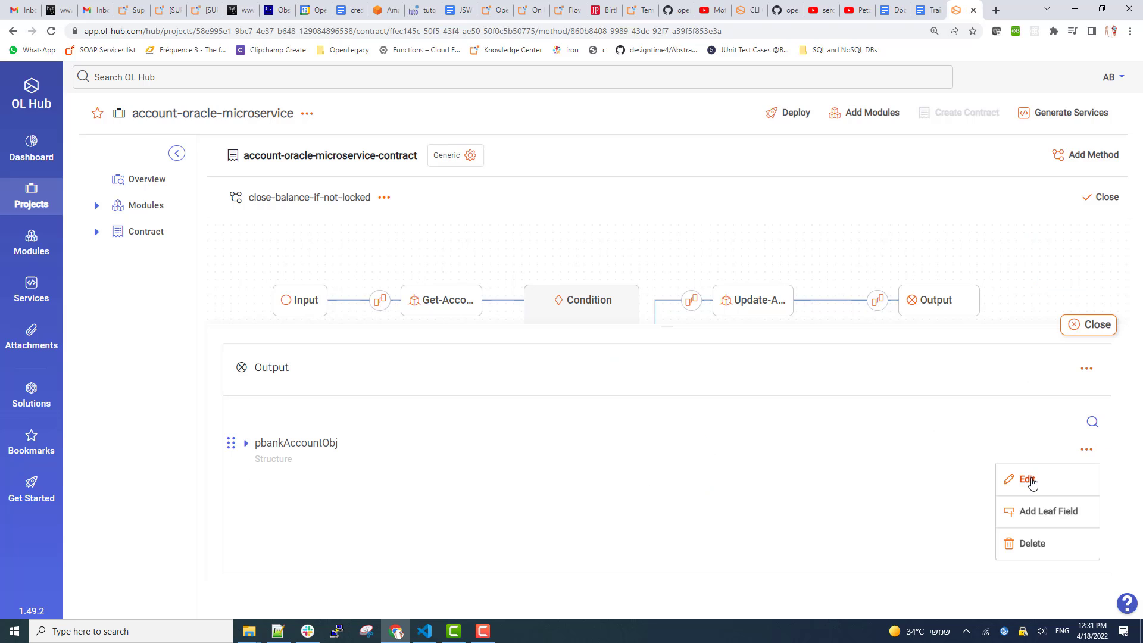
{"action": "left_click", "coordinate": [1032, 481]}
{"action": "left_click", "coordinate": [280, 492]}
{"action": "left_click_drag", "start_coordinate": [268, 497], "coordinate": [244, 508]}
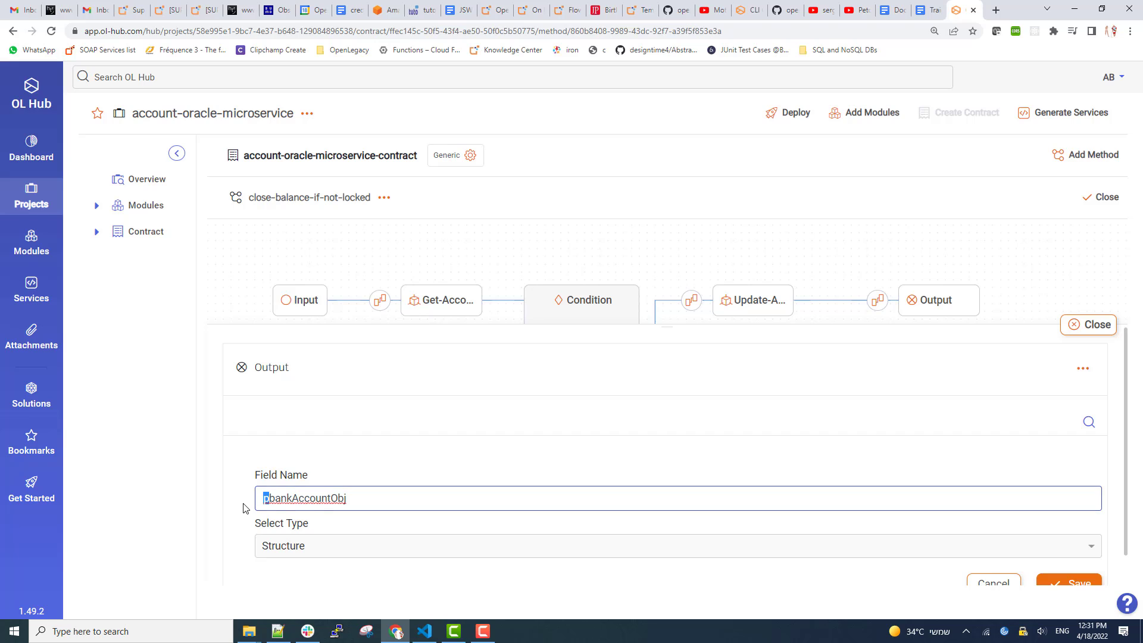
{"action": "key", "text": "BackSpace"}
{"action": "left_click", "coordinate": [1069, 583]}
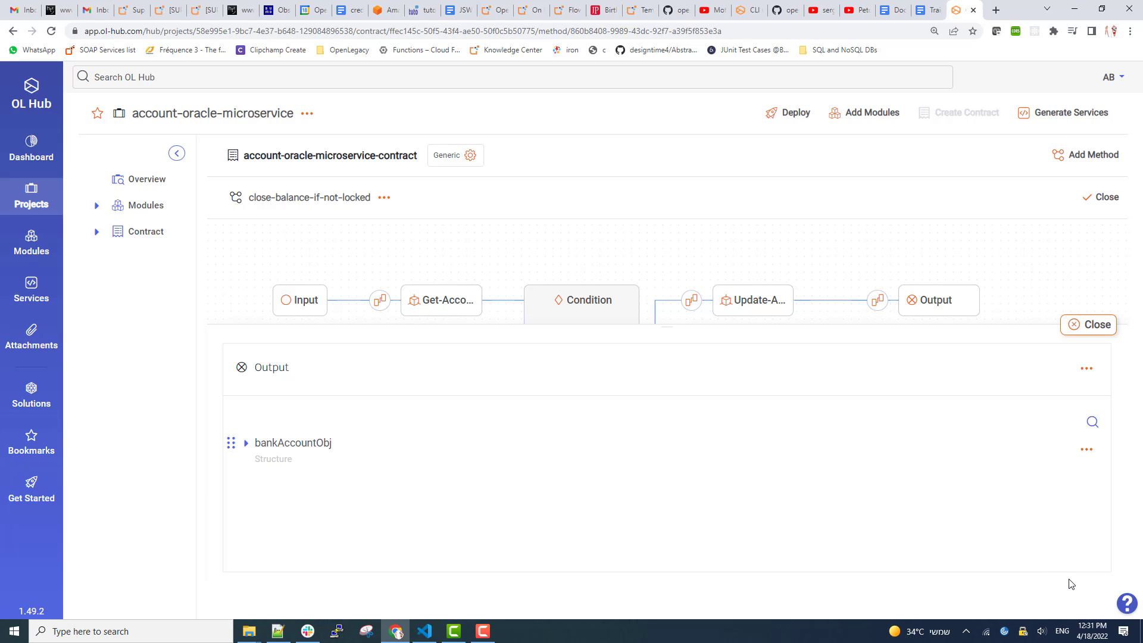
{"action": "left_click", "coordinate": [1087, 335]}
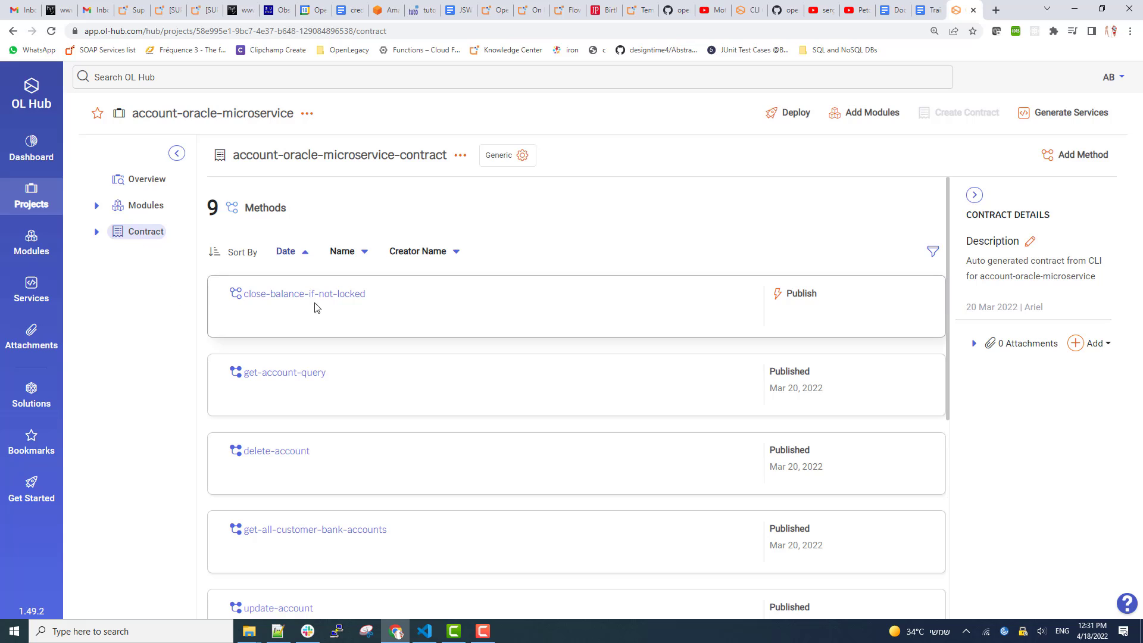
Publish close-balance-if-not-locked, deploy the project, and copy its deployment link.
{"action": "left_click", "coordinate": [808, 297]}
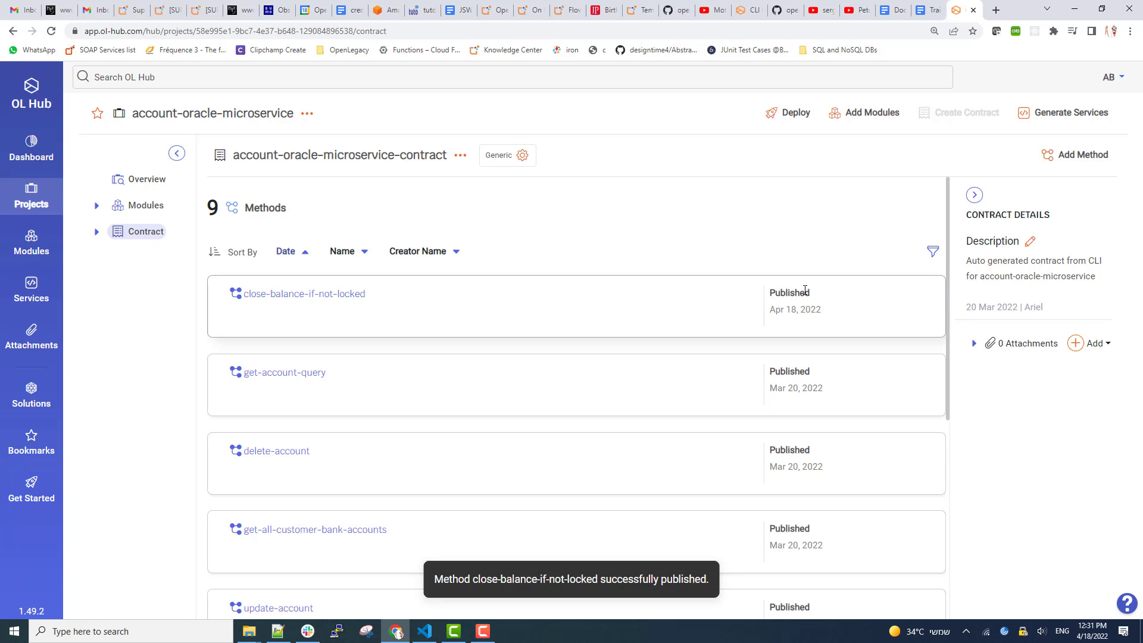
{"action": "left_click", "coordinate": [793, 115]}
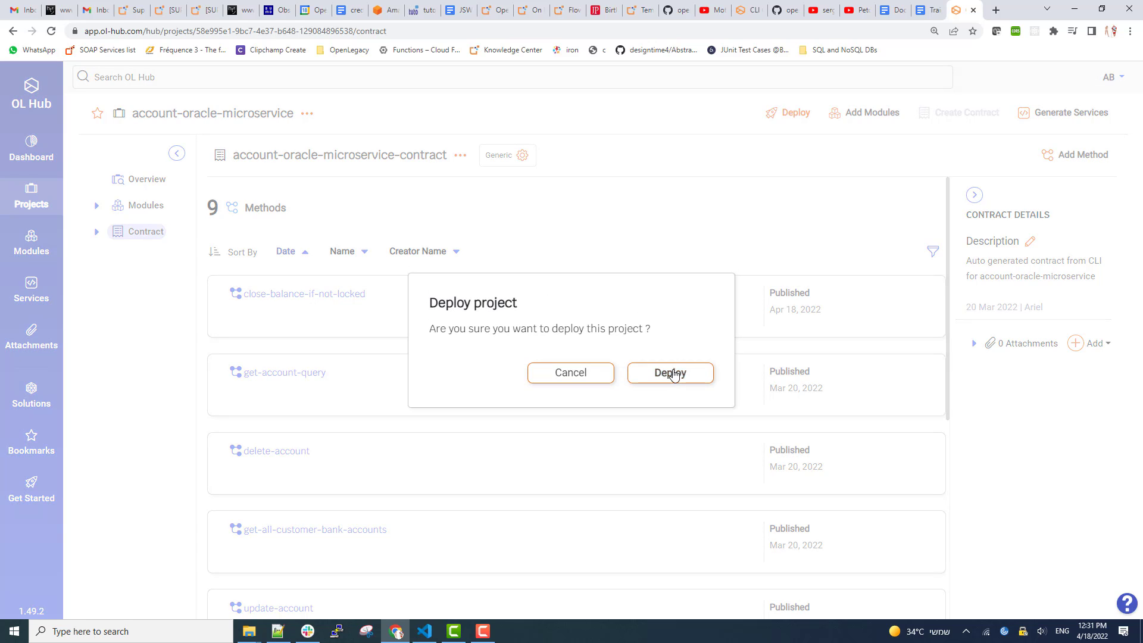
{"action": "left_click", "coordinate": [673, 373]}
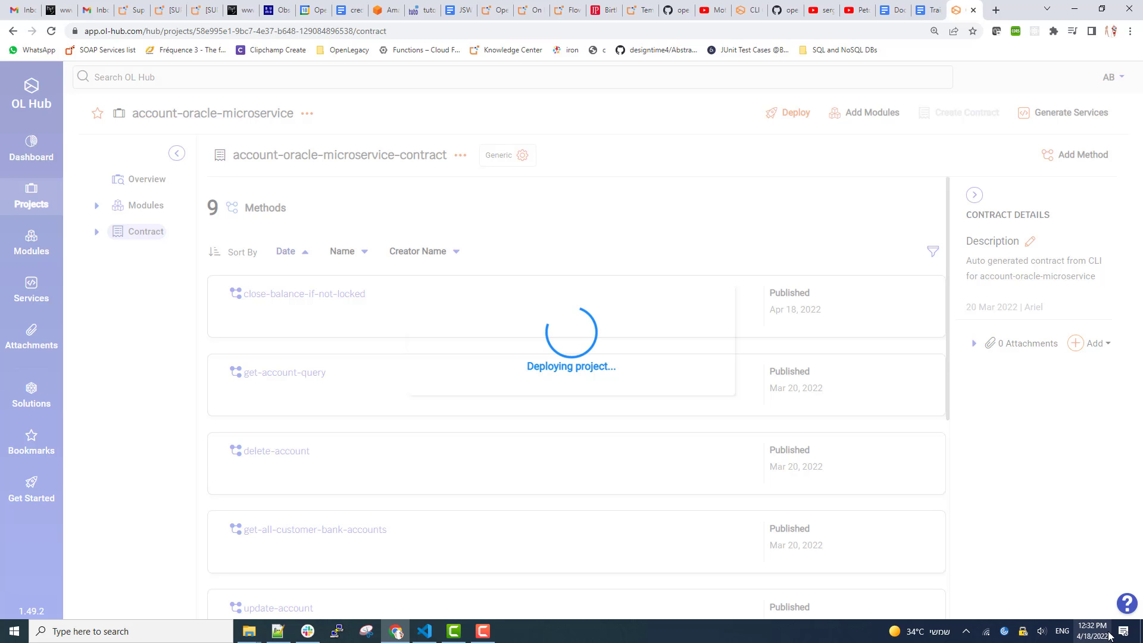
{"action": "left_click", "coordinate": [980, 642]}
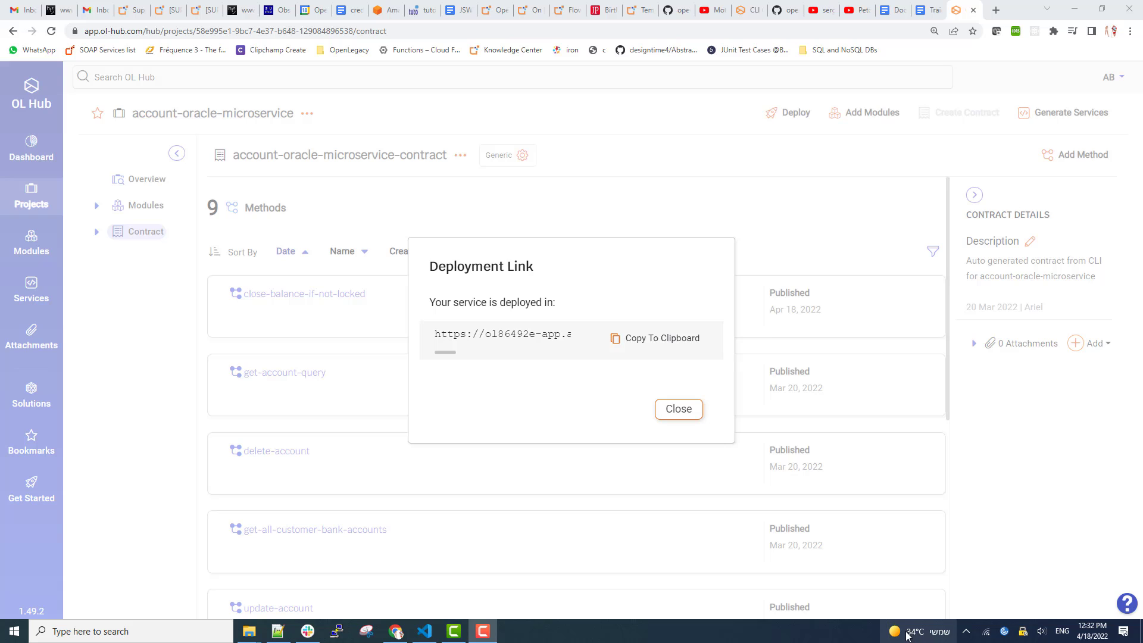
{"action": "left_click", "coordinate": [665, 344]}
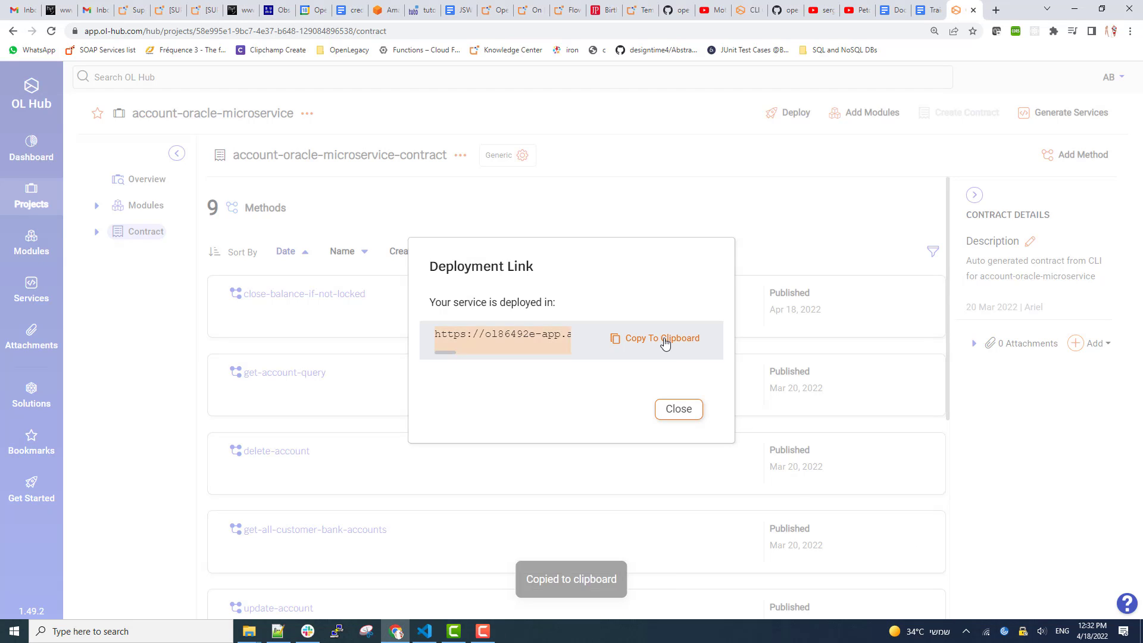
{"action": "left_click", "coordinate": [995, 13]}
Load the deployed service's Swagger UI page from the copied link.
{"action": "key", "text": "ctrl+v"}
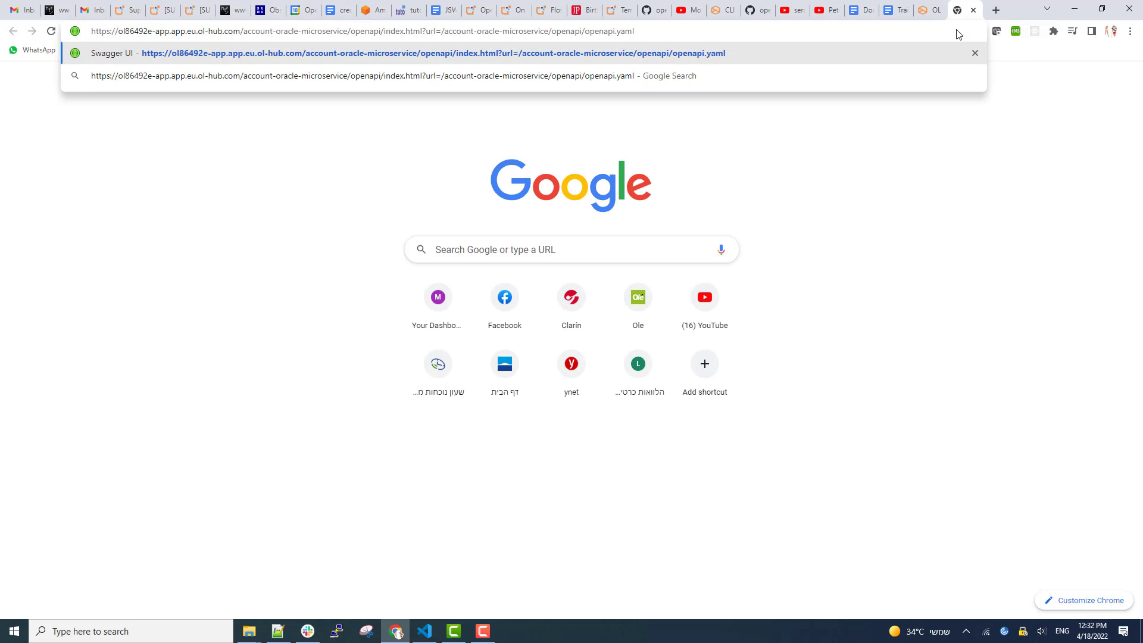
{"action": "key", "text": "Return"}
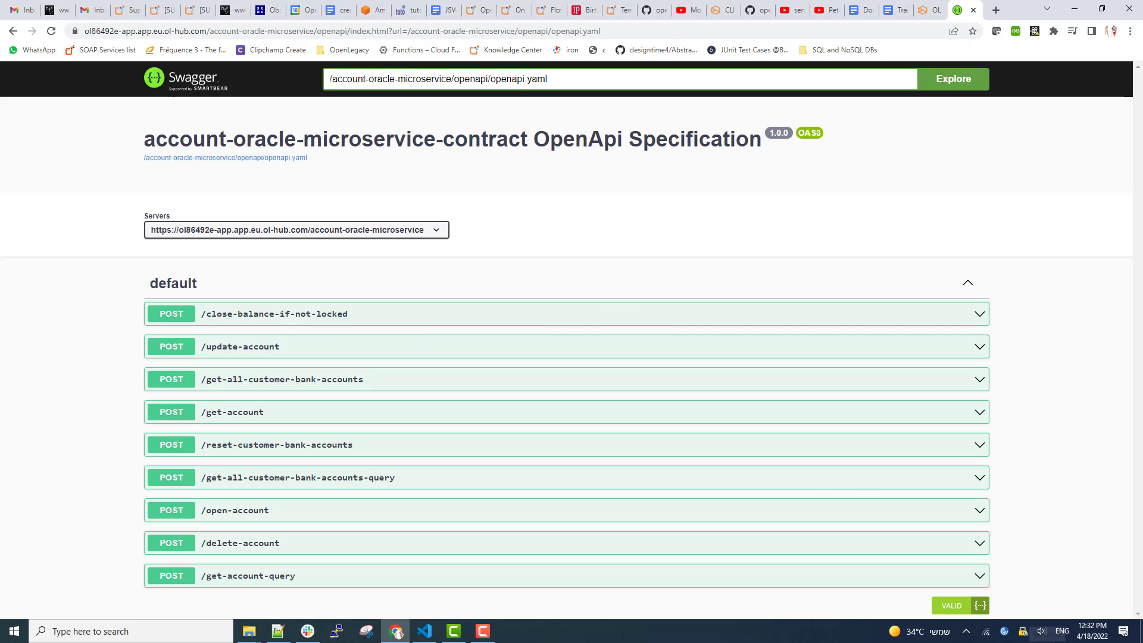
{"action": "left_click", "coordinate": [1132, 639]}
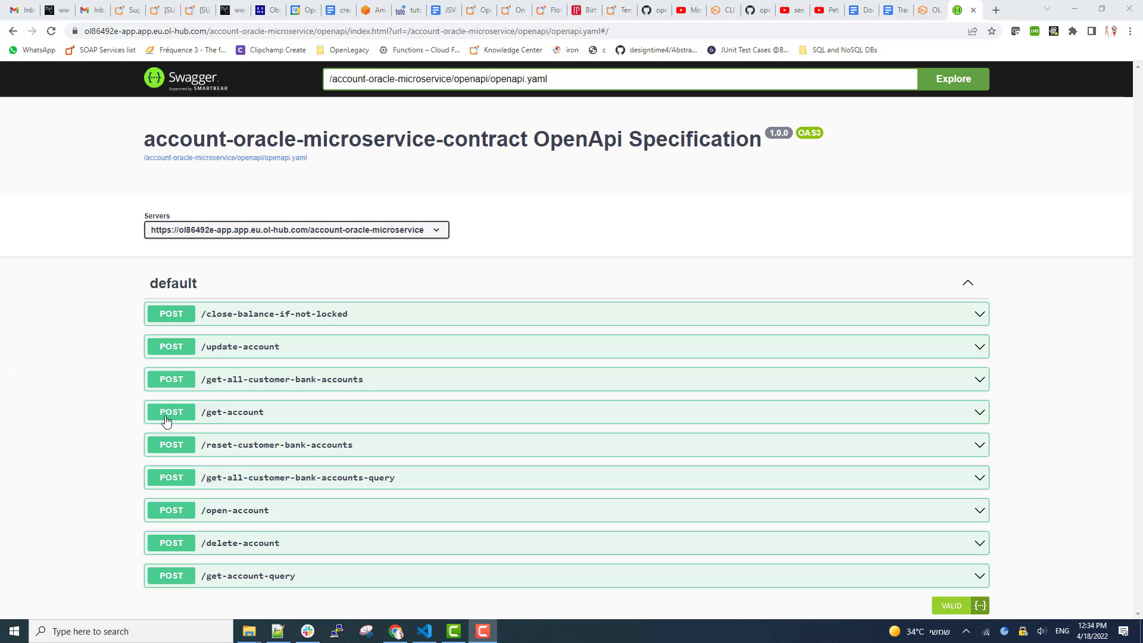
Run POST /get-account with the locked account's id in the request body.
{"action": "left_click", "coordinate": [171, 412]}
{"action": "scroll", "coordinate": [321, 503], "scroll_direction": "down", "scroll_amount": 2}
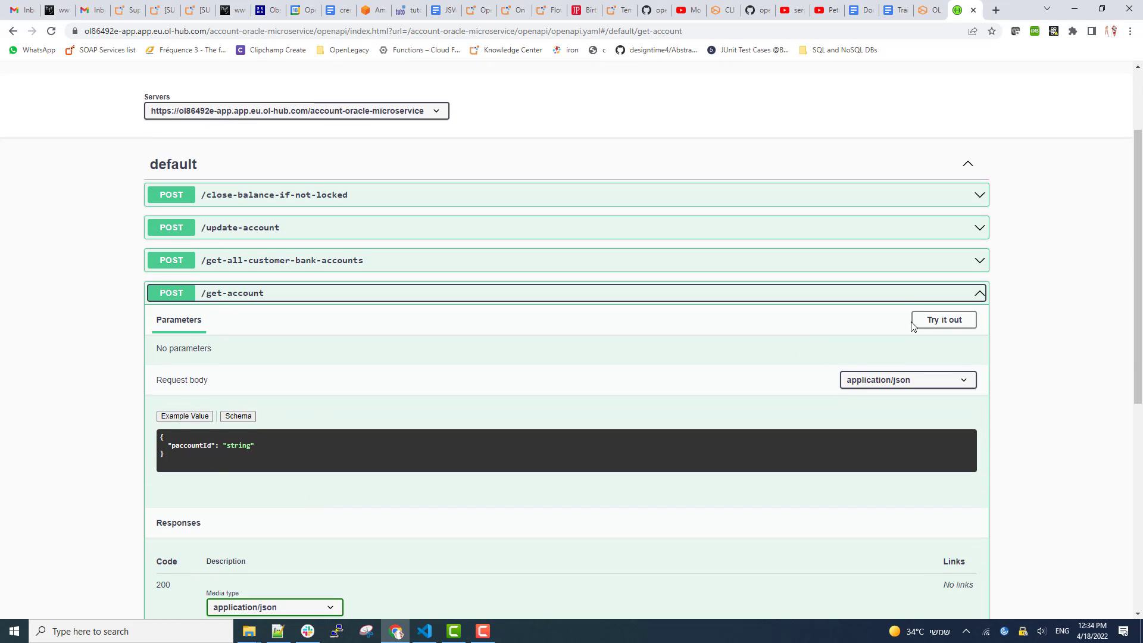
{"action": "left_click", "coordinate": [947, 319]}
{"action": "left_click", "coordinate": [167, 421]}
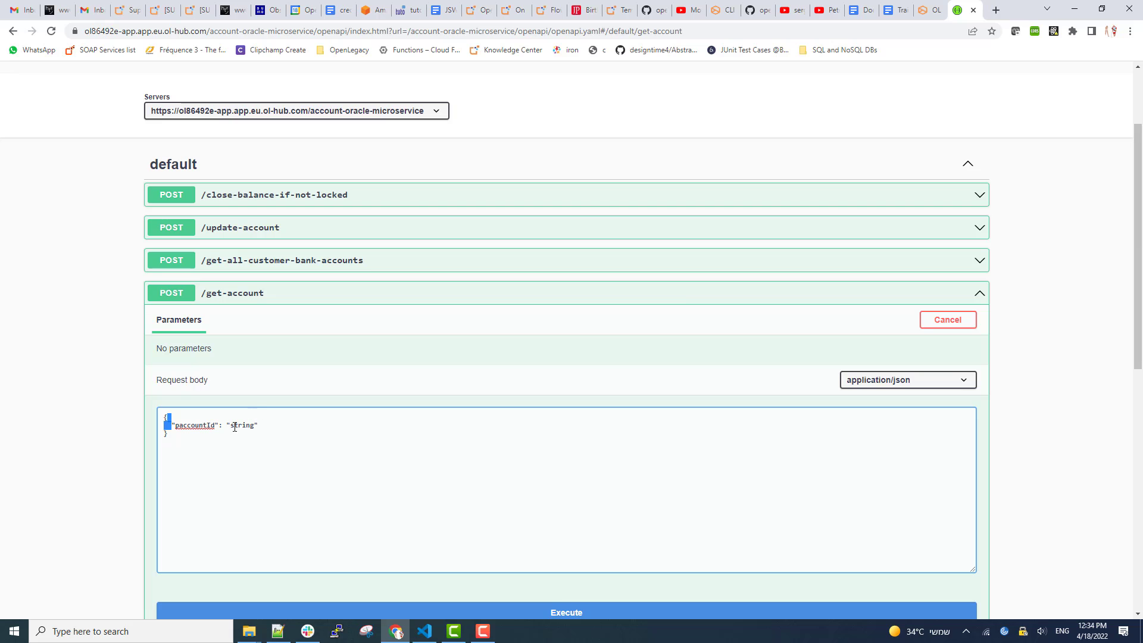
{"action": "left_click_drag", "start_coordinate": [230, 424], "coordinate": [254, 424]}
{"action": "scroll", "coordinate": [238, 523], "scroll_direction": "down", "scroll_amount": 1}
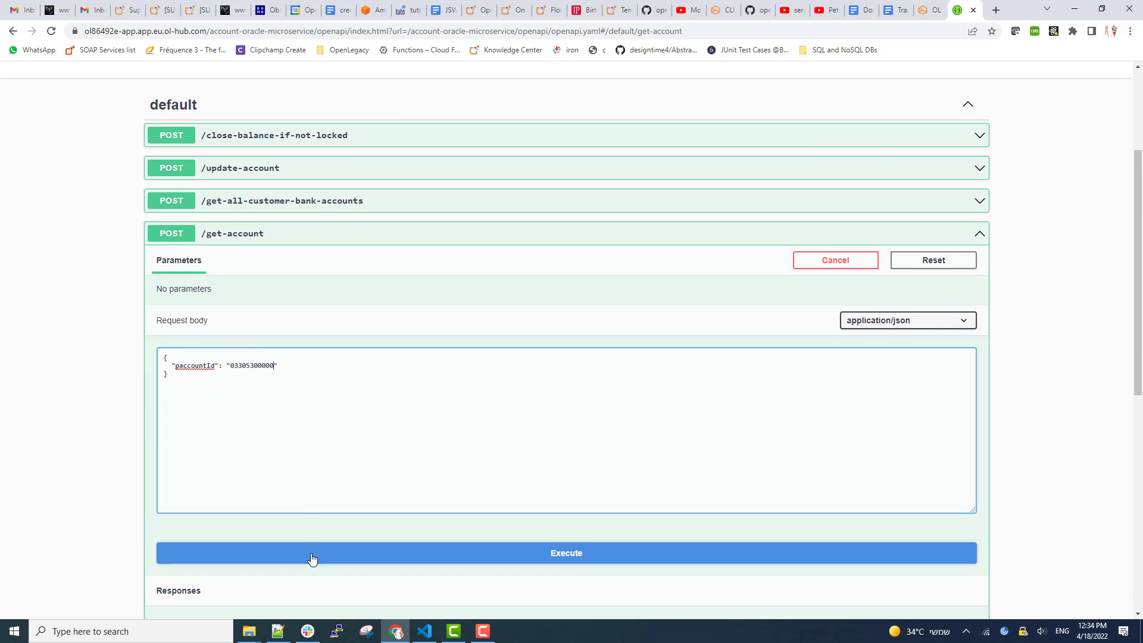
{"action": "left_click", "coordinate": [312, 559]}
Check the response's 8642.23 balance, then collapse the get-account operation.
{"action": "scroll", "coordinate": [37, 408], "scroll_direction": "down", "scroll_amount": 9}
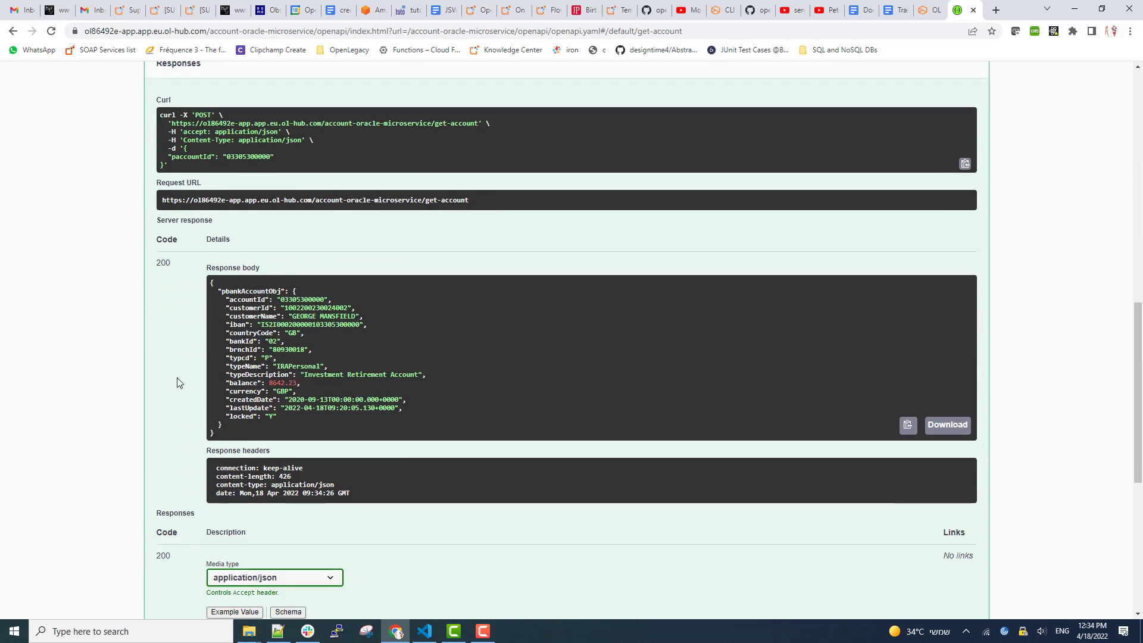
{"action": "left_click_drag", "start_coordinate": [266, 384], "coordinate": [300, 385]}
{"action": "left_click", "coordinate": [269, 417]}
{"action": "scroll", "coordinate": [88, 362], "scroll_direction": "up", "scroll_amount": 8}
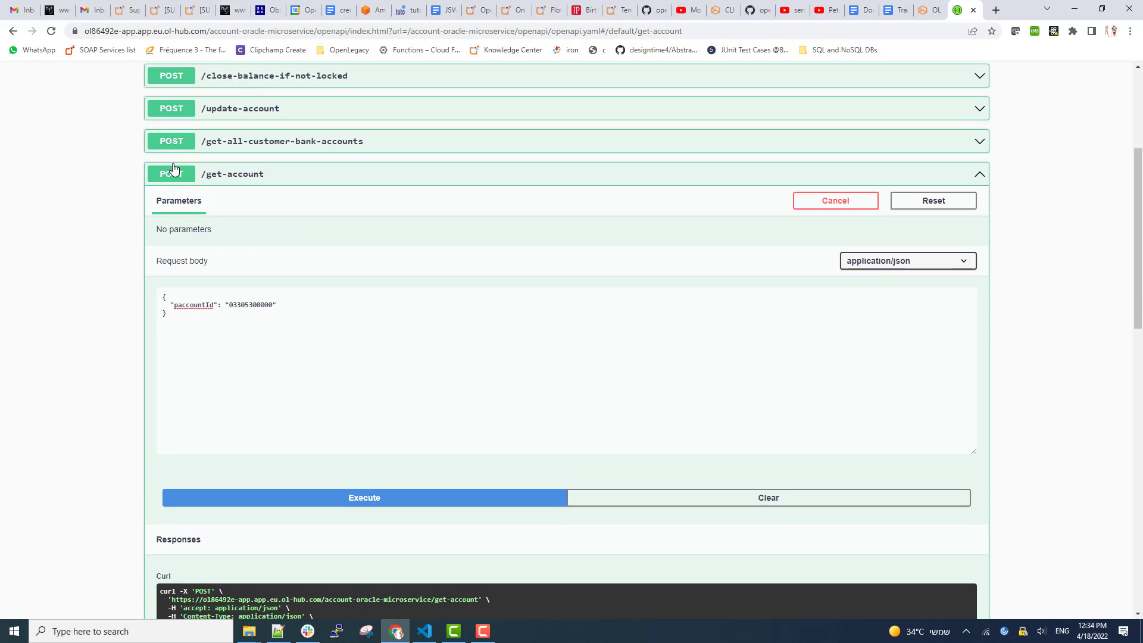
{"action": "left_click", "coordinate": [173, 169]}
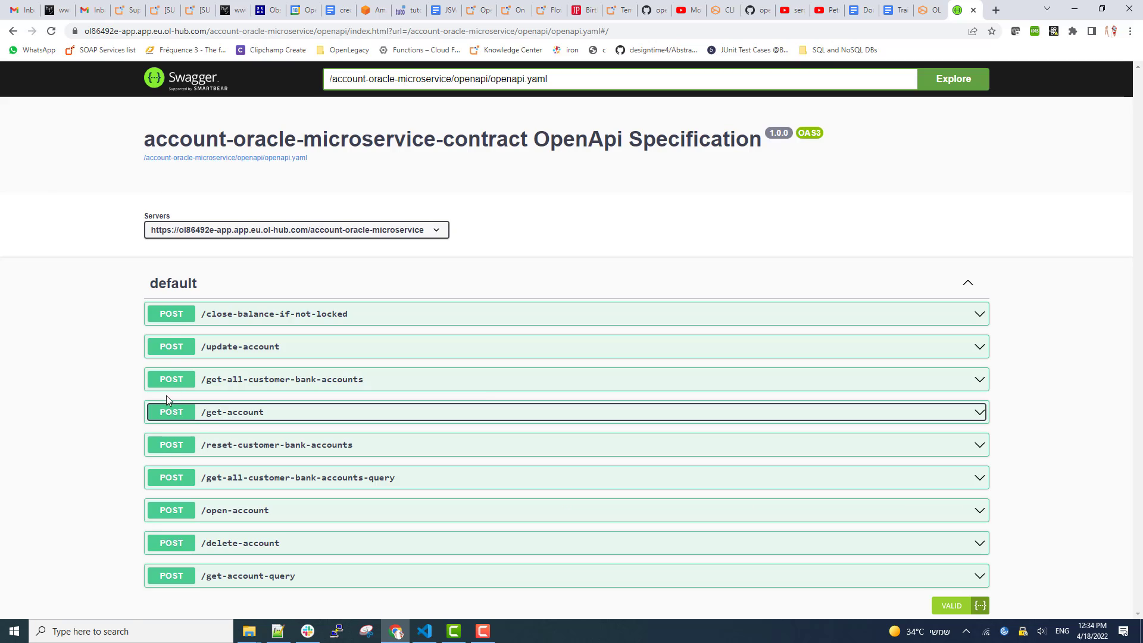
Run close-balance-if-not-locked with the locked account's id pasted into the request body.
{"action": "left_click", "coordinate": [171, 315]}
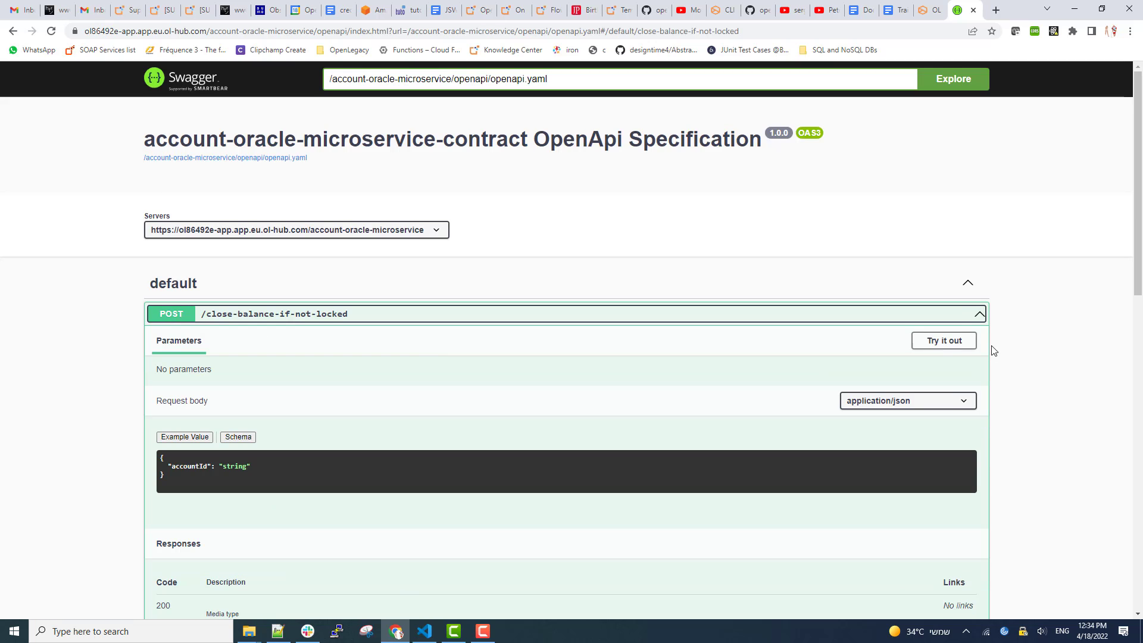
{"action": "left_click", "coordinate": [949, 340]}
{"action": "double_click", "coordinate": [236, 448]}
{"action": "key", "text": "ctrl+v"}
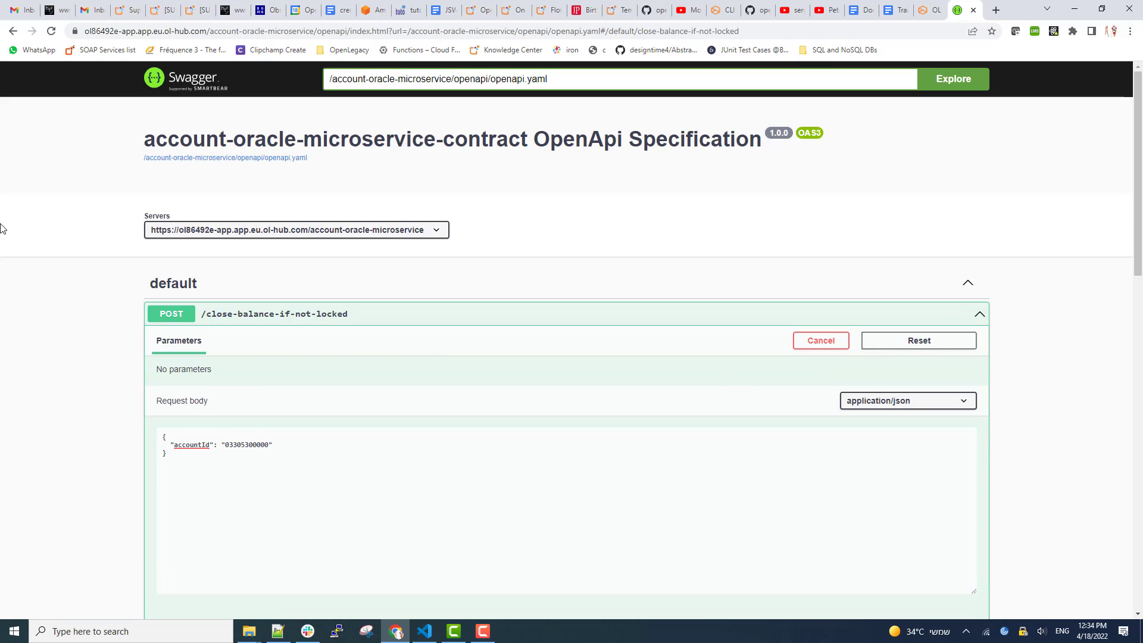
{"action": "scroll", "coordinate": [459, 508], "scroll_direction": "down", "scroll_amount": 4}
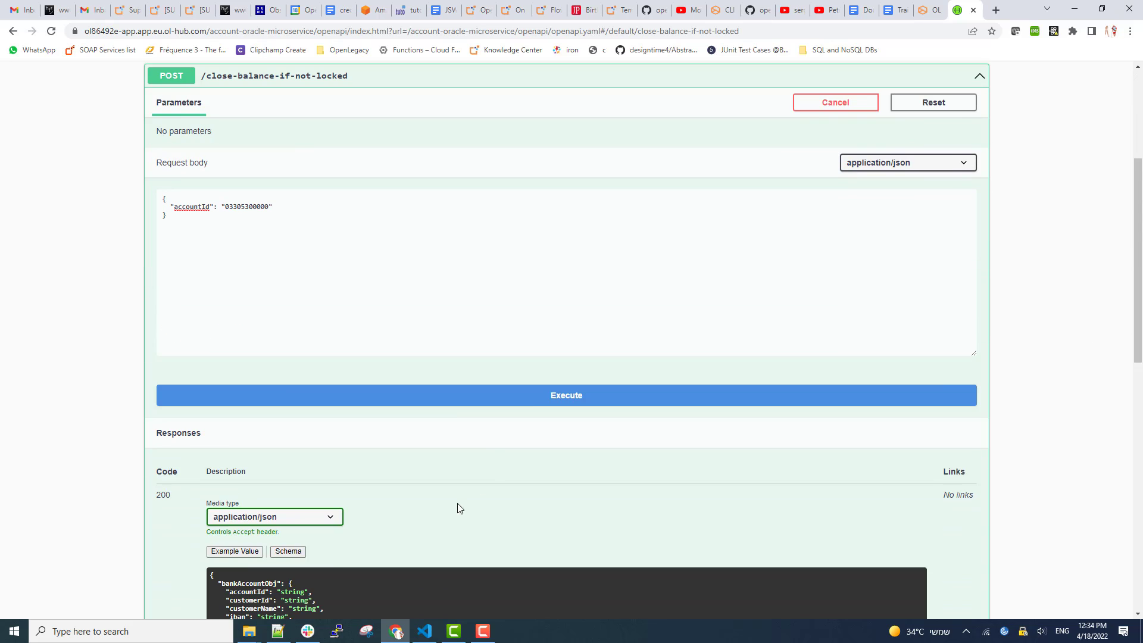
{"action": "left_click", "coordinate": [222, 398]}
Check the 200 response showing balance 0 in GBP, then collapse the operation.
{"action": "scroll", "coordinate": [77, 413], "scroll_direction": "down", "scroll_amount": 5}
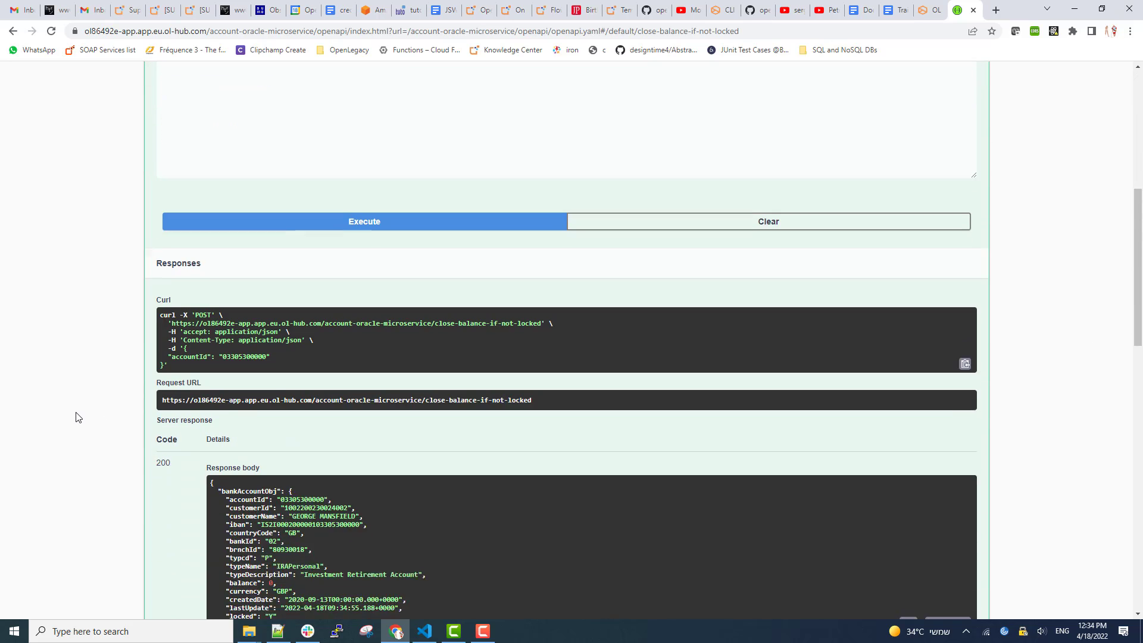
{"action": "left_click_drag", "start_coordinate": [284, 467], "coordinate": [268, 471]}
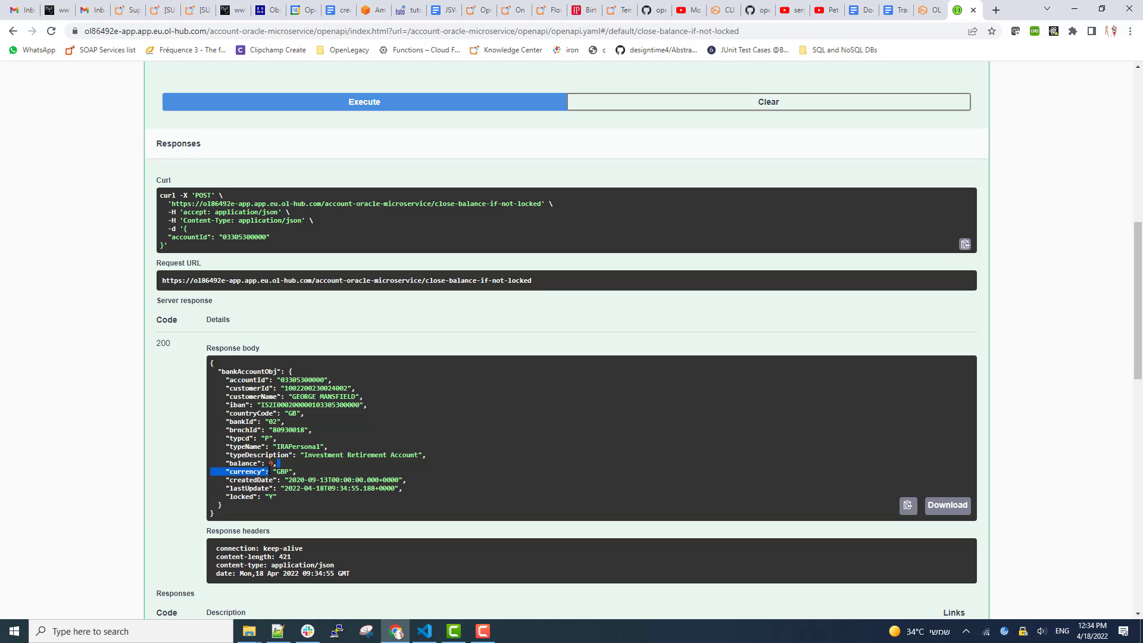
{"action": "left_click", "coordinate": [271, 464]}
{"action": "scroll", "coordinate": [275, 353], "scroll_direction": "up", "scroll_amount": 5}
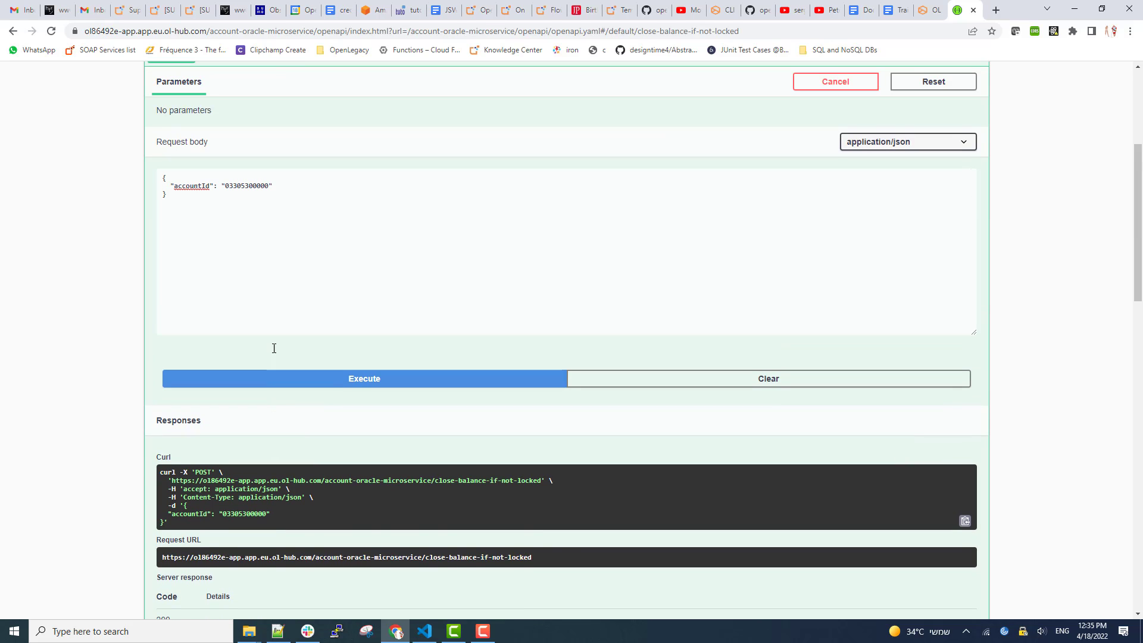
{"action": "left_click", "coordinate": [152, 80]}
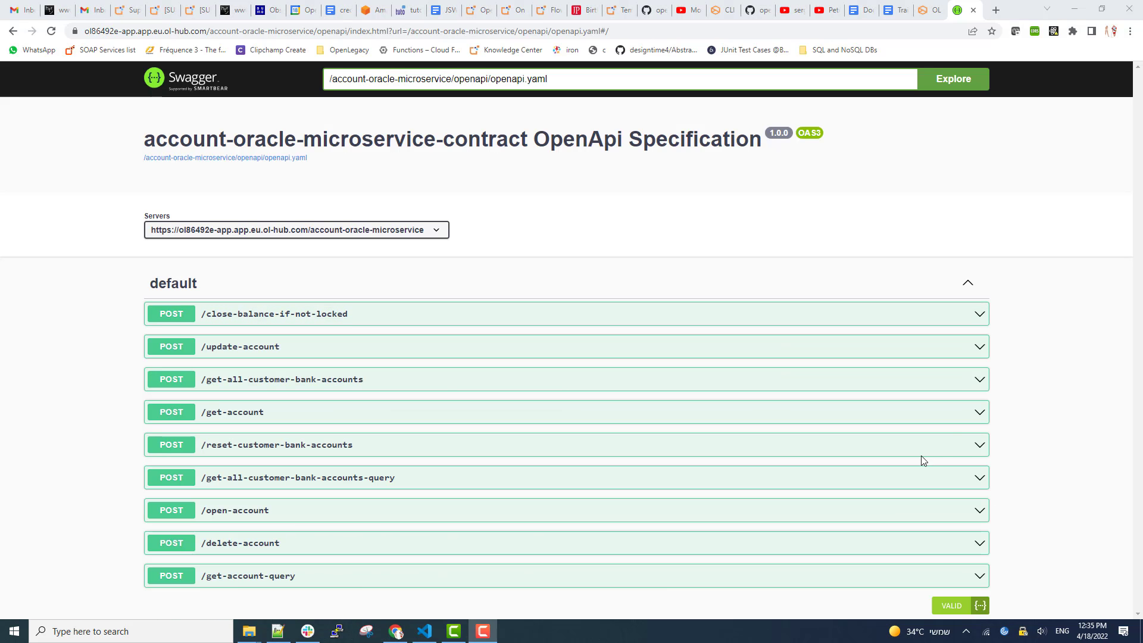
Look up the unlocked account via get-account and confirm its locked value is N.
{"action": "left_click", "coordinate": [161, 415]}
{"action": "double_click", "coordinate": [254, 543]}
{"action": "key", "text": "ctrl+v"}
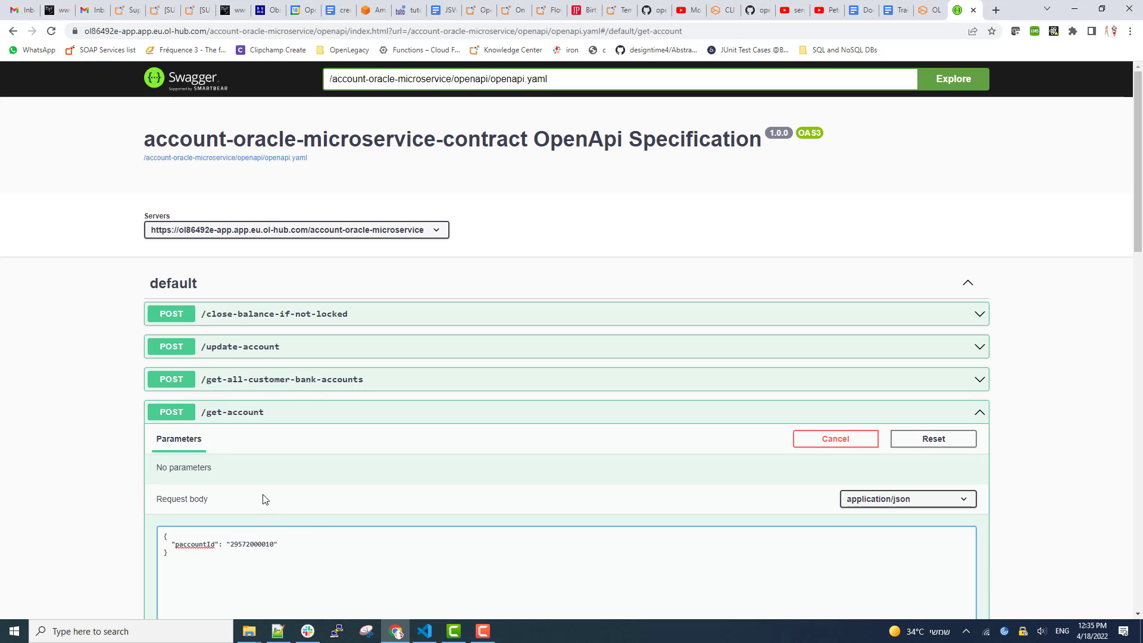
{"action": "scroll", "coordinate": [316, 507], "scroll_direction": "down", "scroll_amount": 4}
{"action": "left_click", "coordinate": [316, 505]}
{"action": "scroll", "coordinate": [98, 388], "scroll_direction": "down", "scroll_amount": 7}
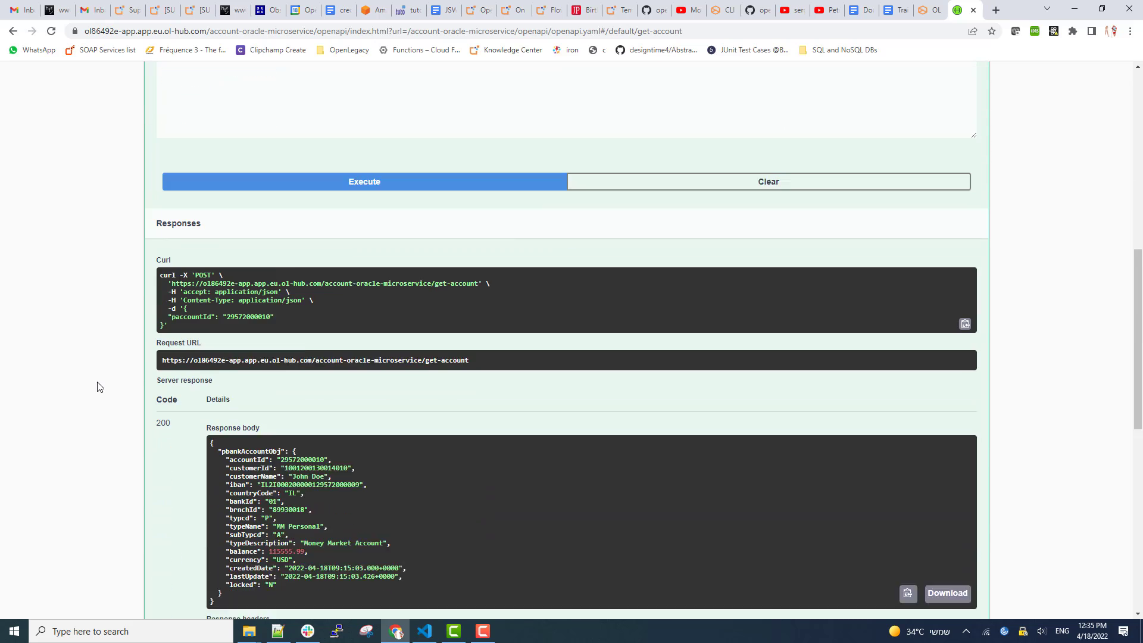
{"action": "left_click_drag", "start_coordinate": [254, 451], "coordinate": [231, 489]}
{"action": "scroll", "coordinate": [301, 465], "scroll_direction": "up", "scroll_amount": 7}
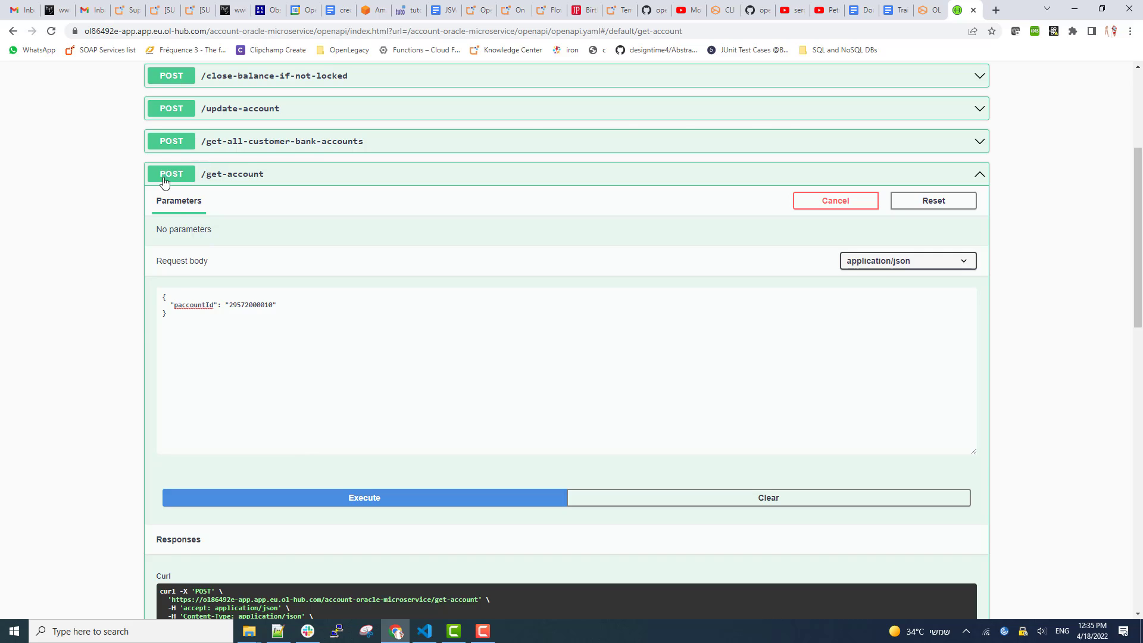
{"action": "left_click", "coordinate": [165, 181]}
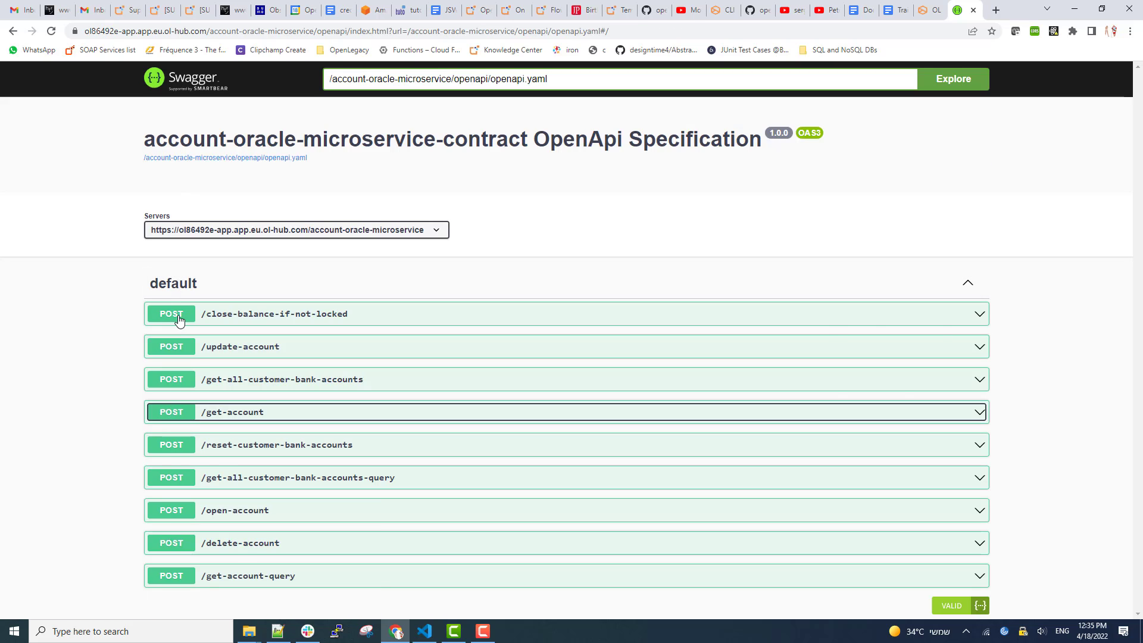
Run close-balance-if-not-locked on the unlocked account; balance stays 115555.99 with code 227.
{"action": "left_click", "coordinate": [179, 316]}
{"action": "double_click", "coordinate": [242, 444]}
{"action": "key", "text": "ctrl+v"}
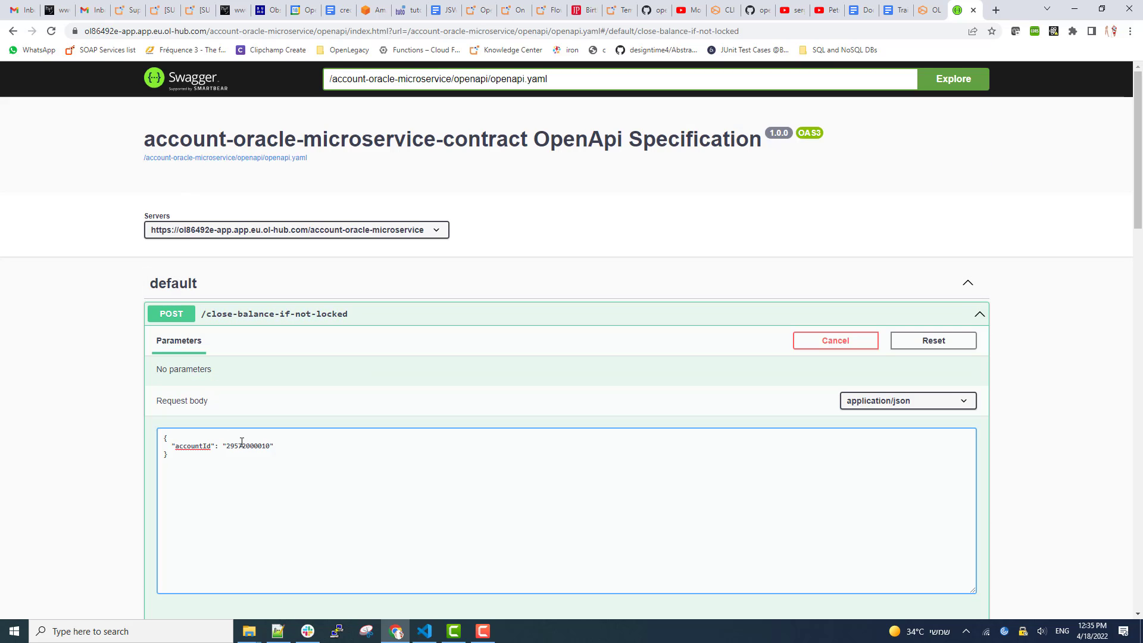
{"action": "scroll", "coordinate": [242, 462], "scroll_direction": "down", "scroll_amount": 2}
{"action": "left_click", "coordinate": [307, 516]}
{"action": "scroll", "coordinate": [64, 439], "scroll_direction": "down", "scroll_amount": 8}
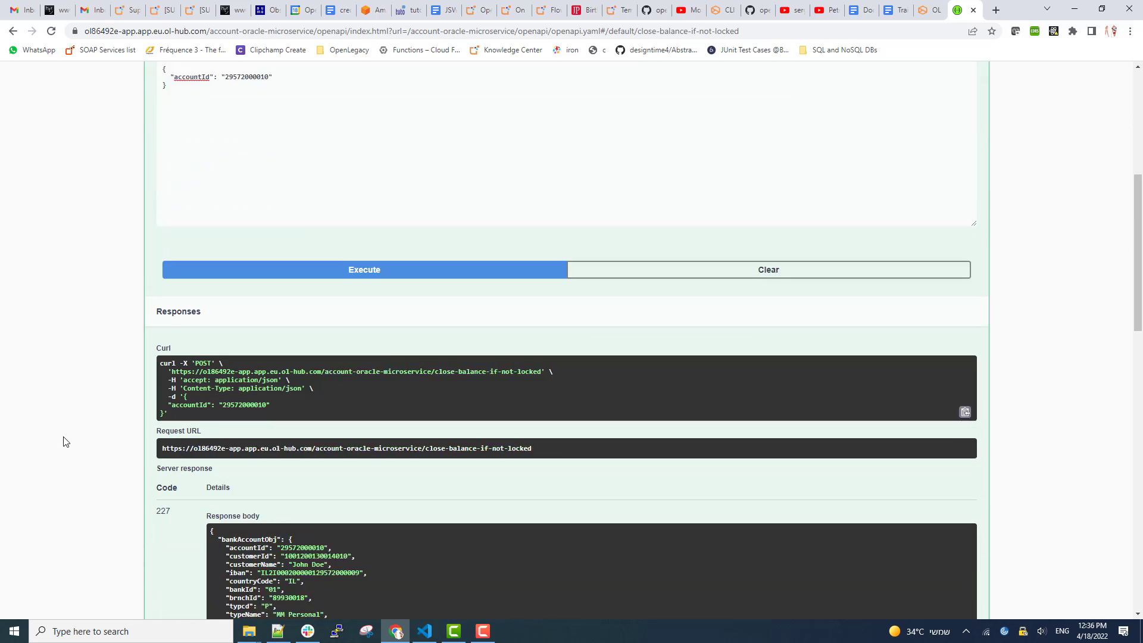
{"action": "left_click_drag", "start_coordinate": [309, 412], "coordinate": [265, 412]}
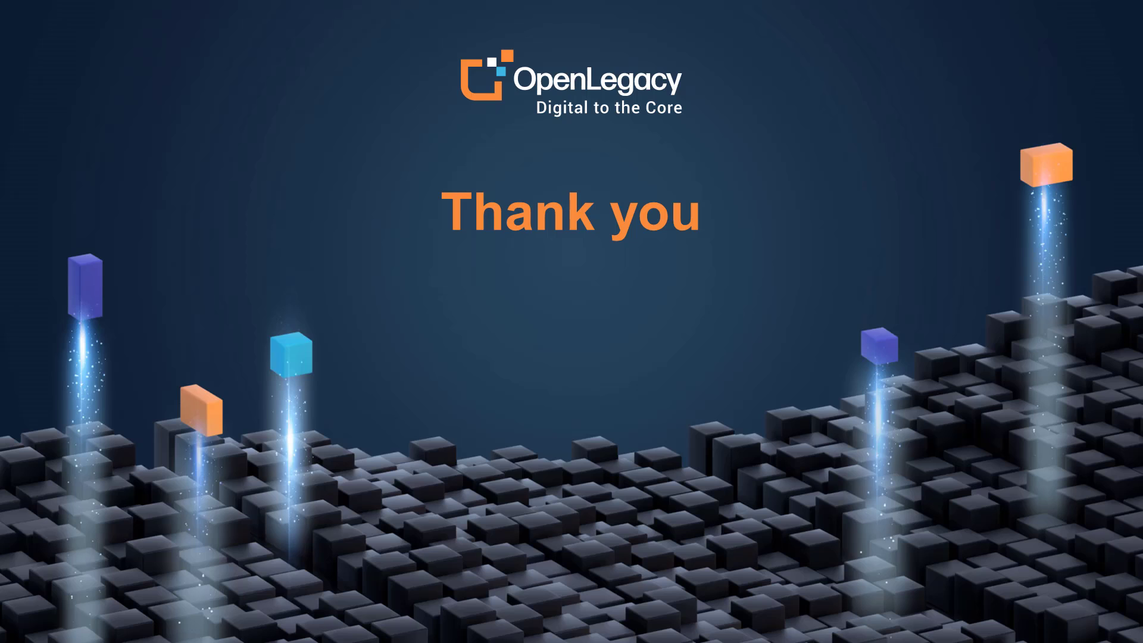